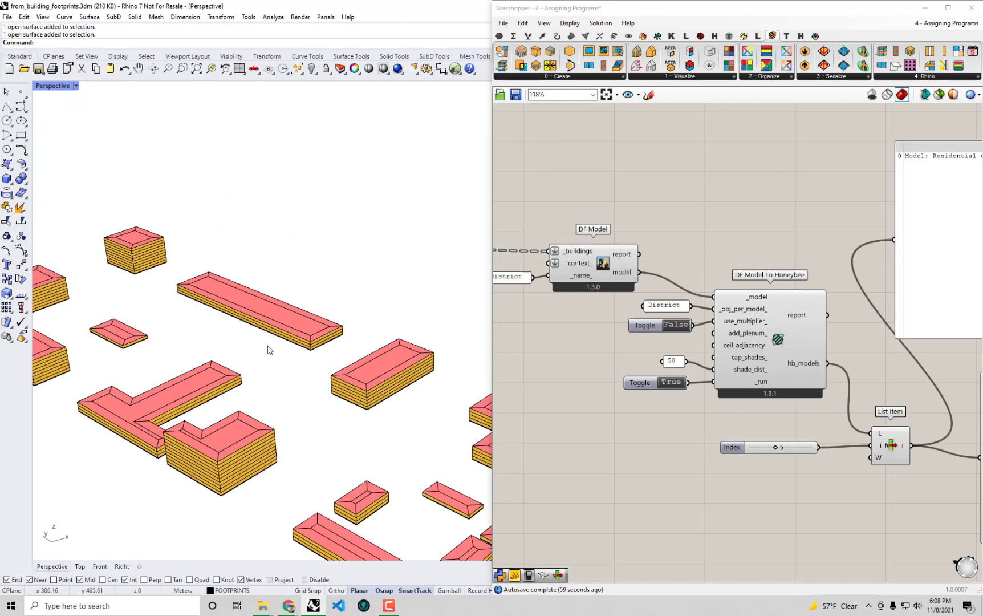
Step: Maximize Grasshopper to full screen and pan to the upstream components
scroll(288, 346, "up", 2)
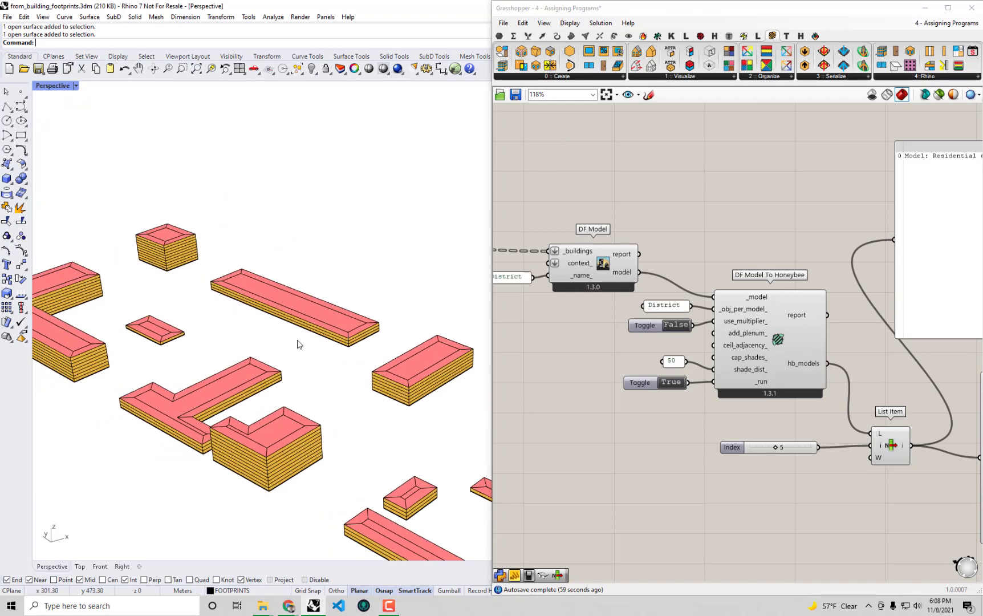
scroll(288, 345, "down", 3)
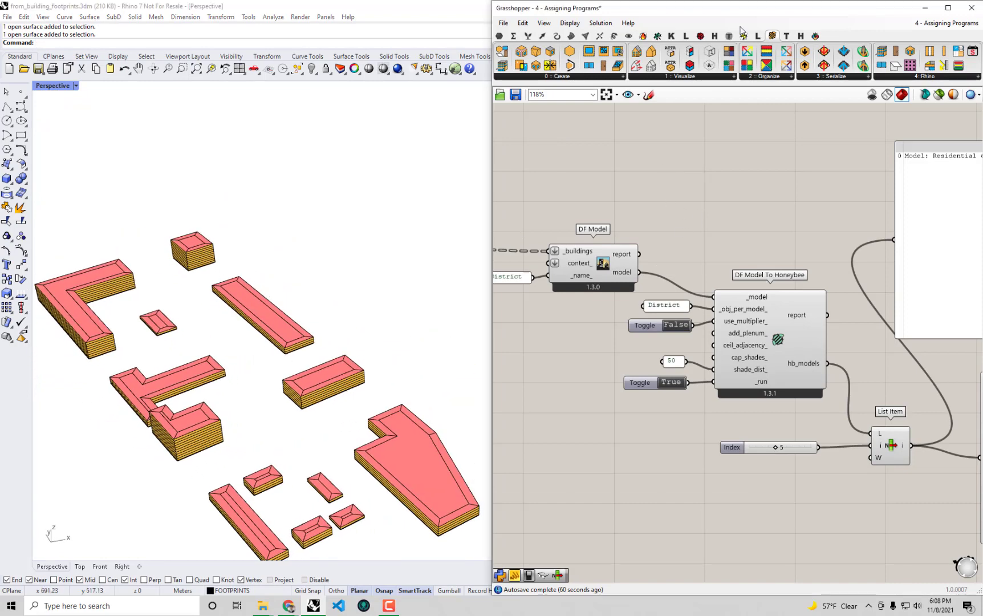
double_click(744, 11)
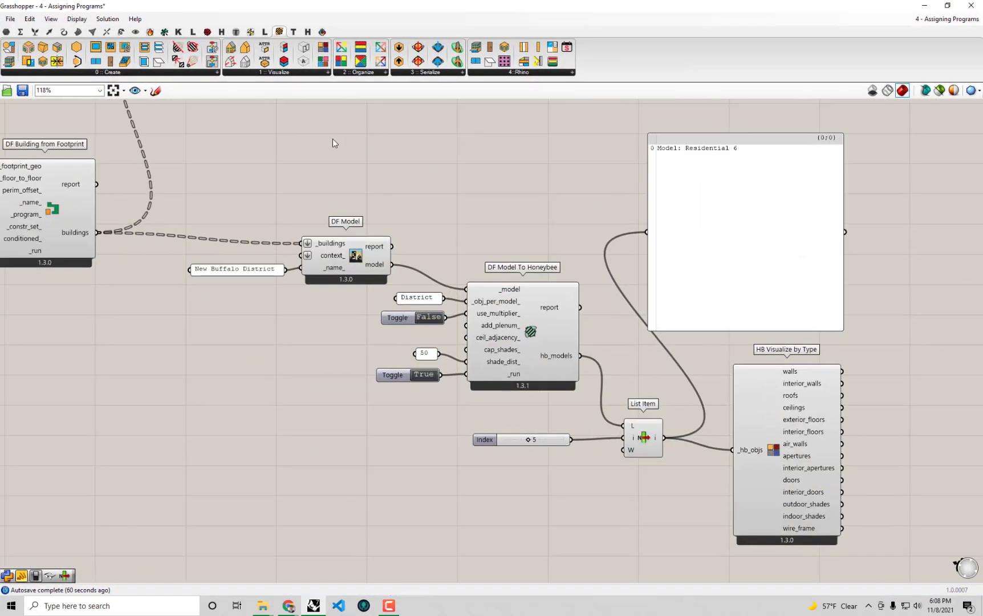
right_click_drag(321, 149, 519, 180)
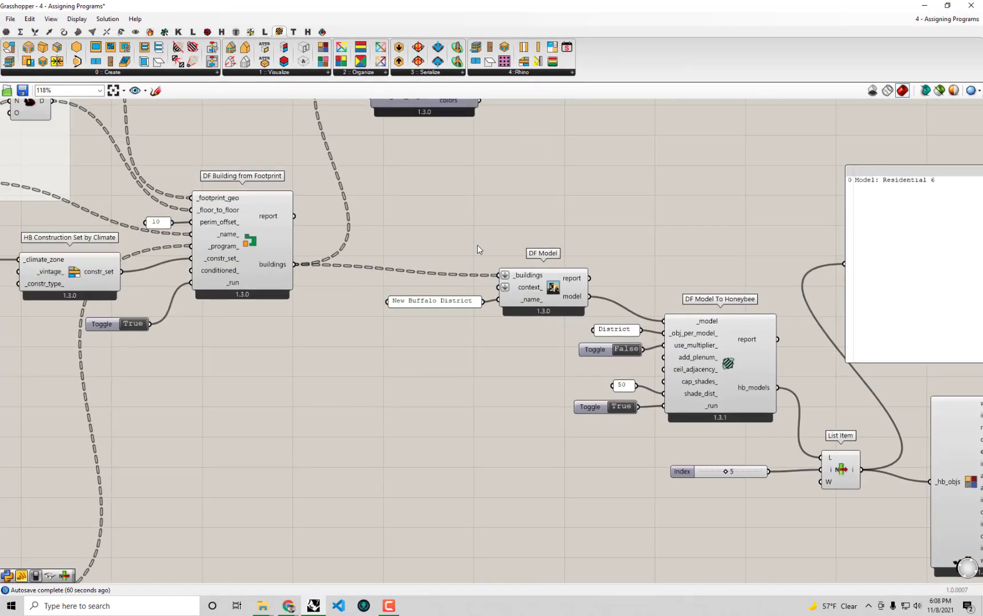
left_click(166, 33)
scroll(416, 193, "down", 4)
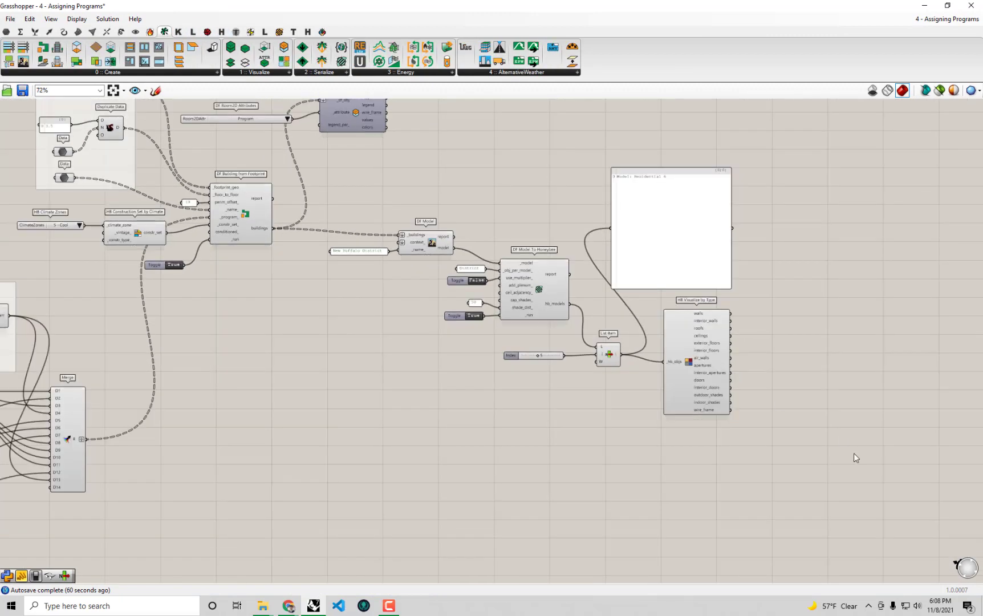
Step: Move the DF Model through HB Visualize components further right
left_click_drag(844, 461, 326, 204)
left_click_drag(432, 244, 643, 248)
left_click(256, 231)
scroll(254, 234, "up", 3)
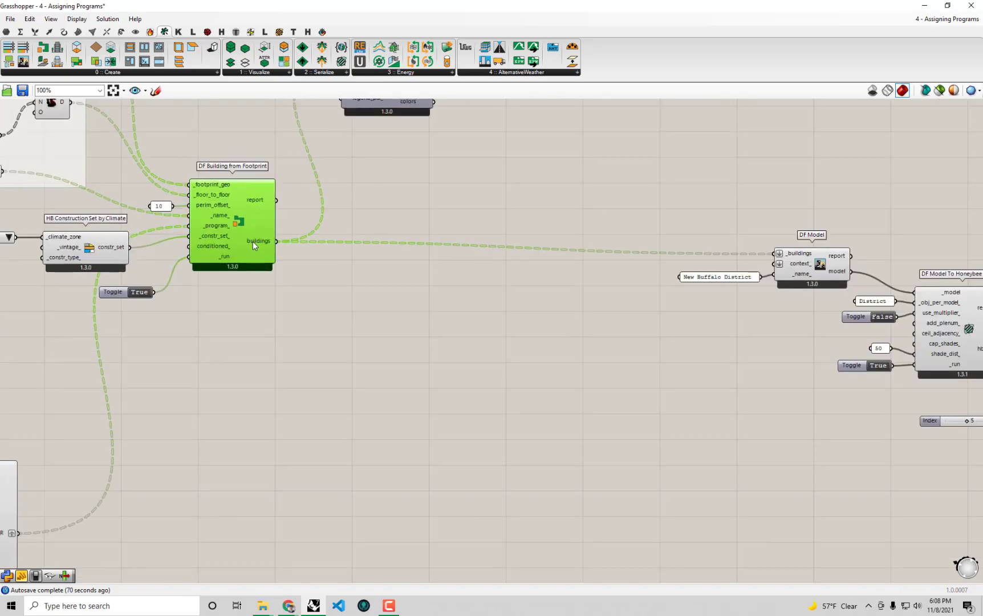
scroll(311, 254, "down", 1)
Step: Delete the panel listing the Residential 6 model
left_click(903, 249)
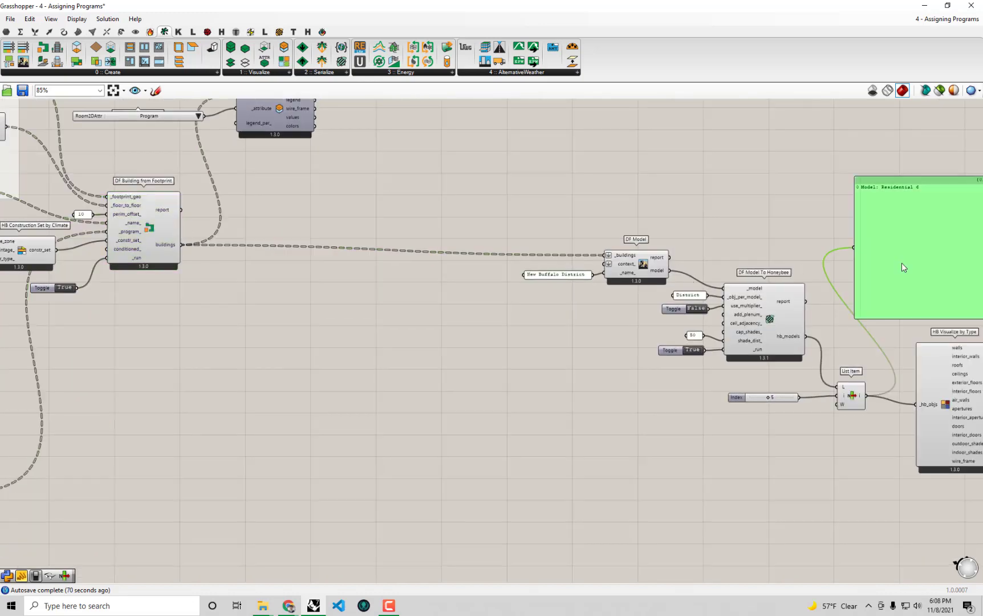
key("Delete")
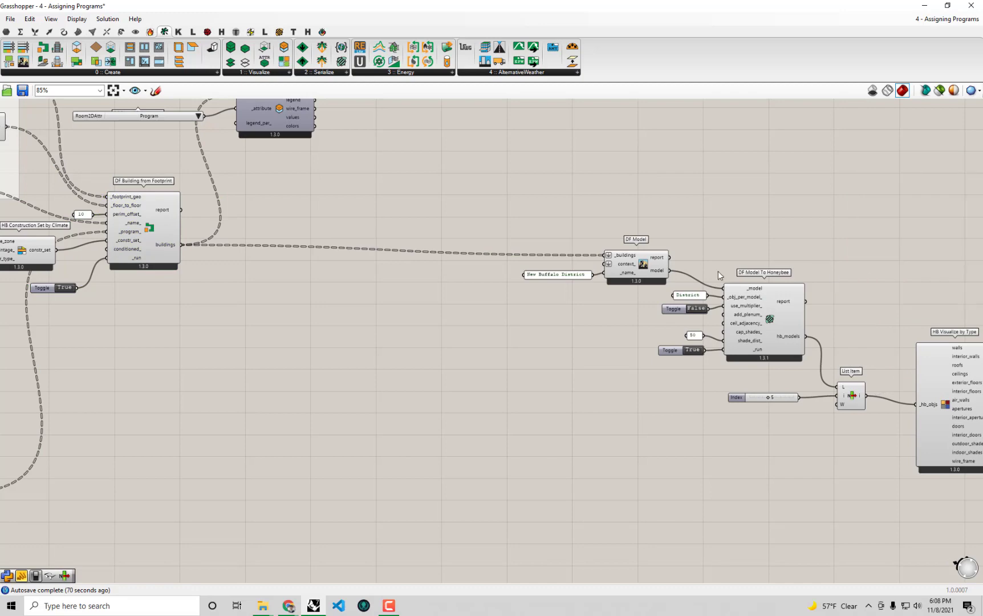
scroll(275, 257, "up", 2)
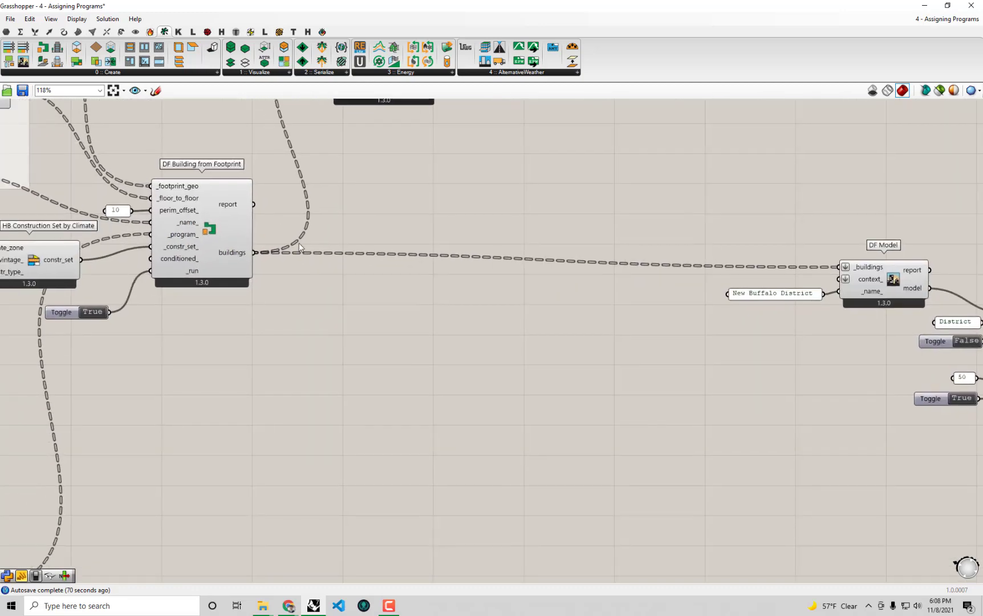
scroll(292, 244, "up", 1)
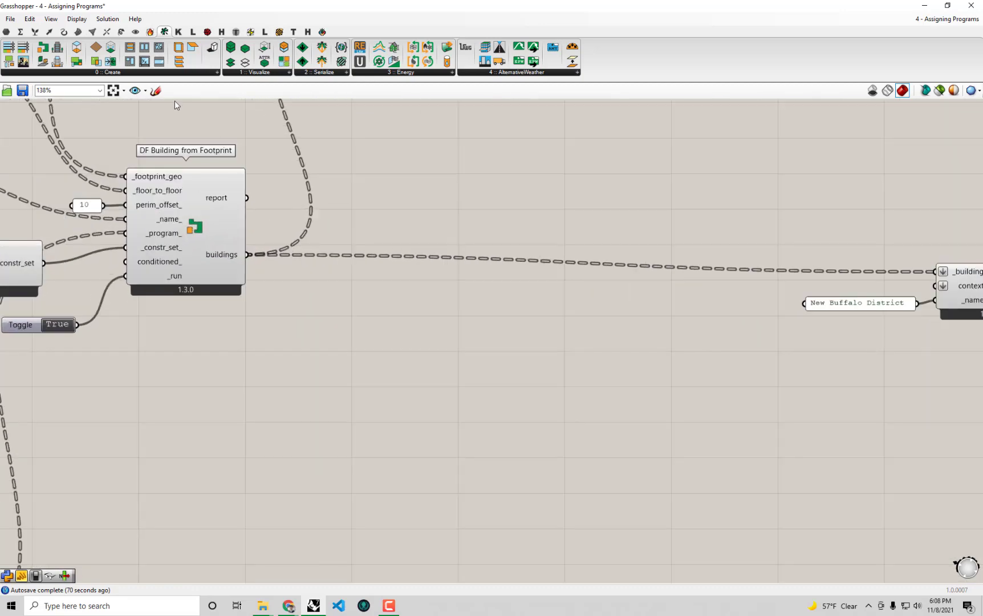
Step: Place a DF Simple Window Ratio Parameters component from Dragonfly 0 :: Create below DF Building from Footprint
left_click(127, 73)
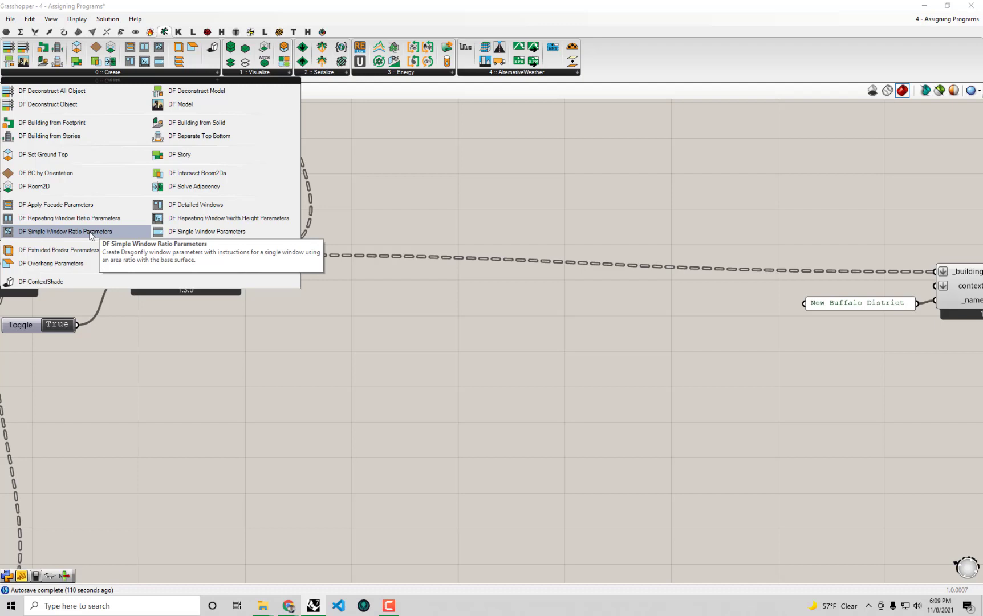
left_click(90, 233)
left_click(334, 423)
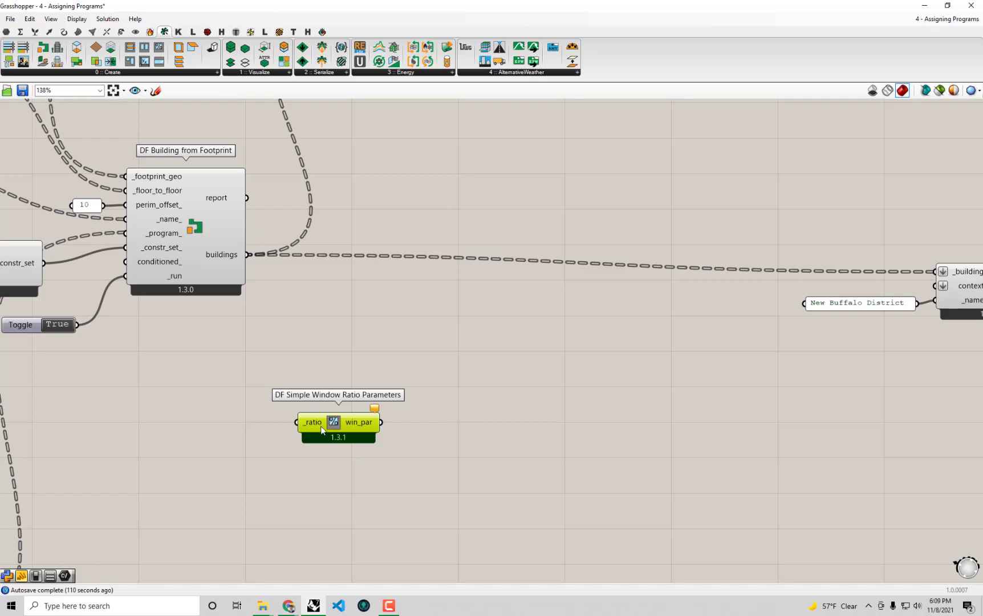
Step: Create a 0.4 panel and wire it into the window ratio's _ratio input
mouse_move(322, 430)
scroll(234, 422, "up", 2)
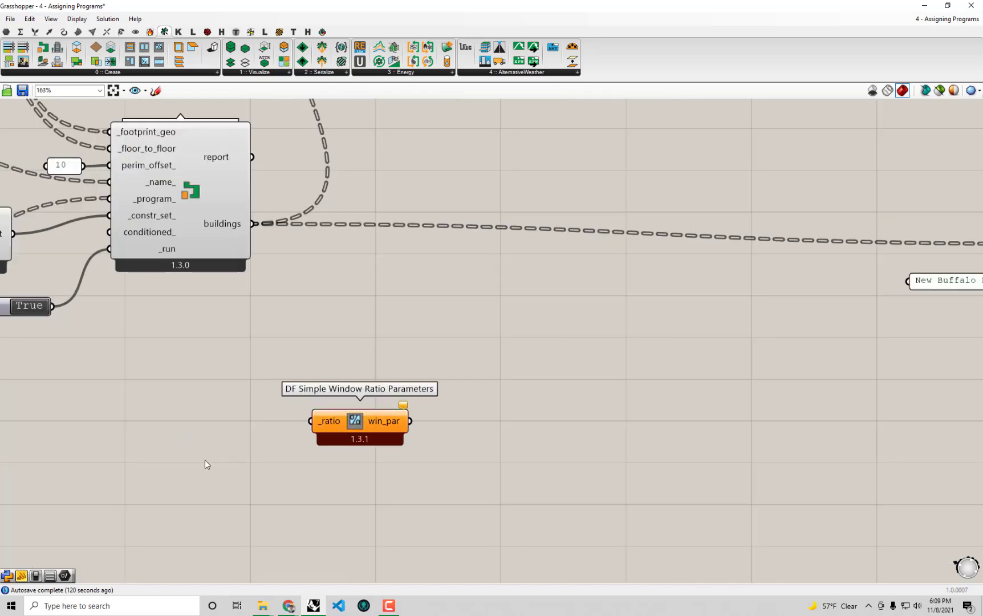
double_click(184, 435)
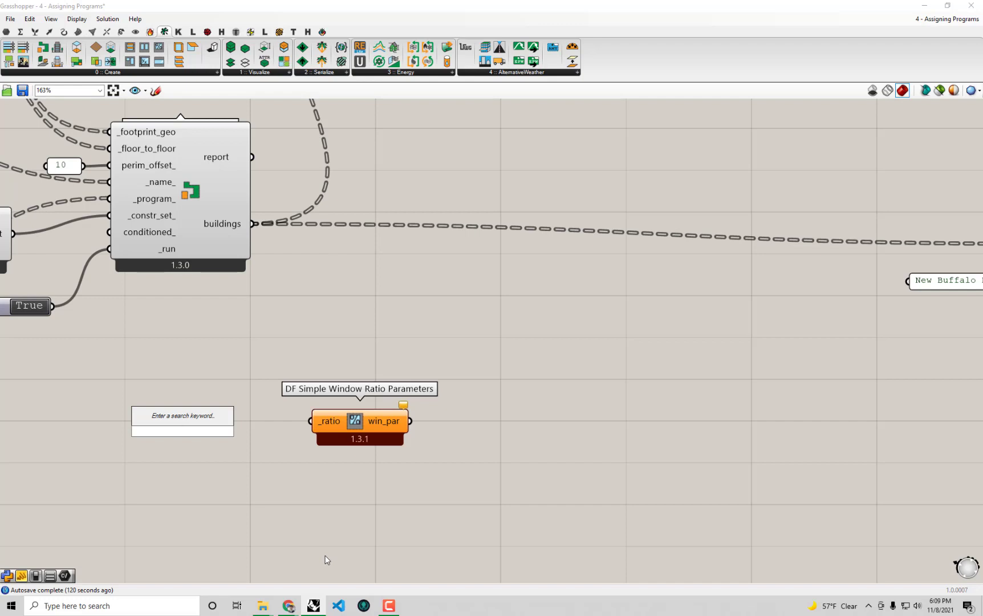
type("\"0.4")
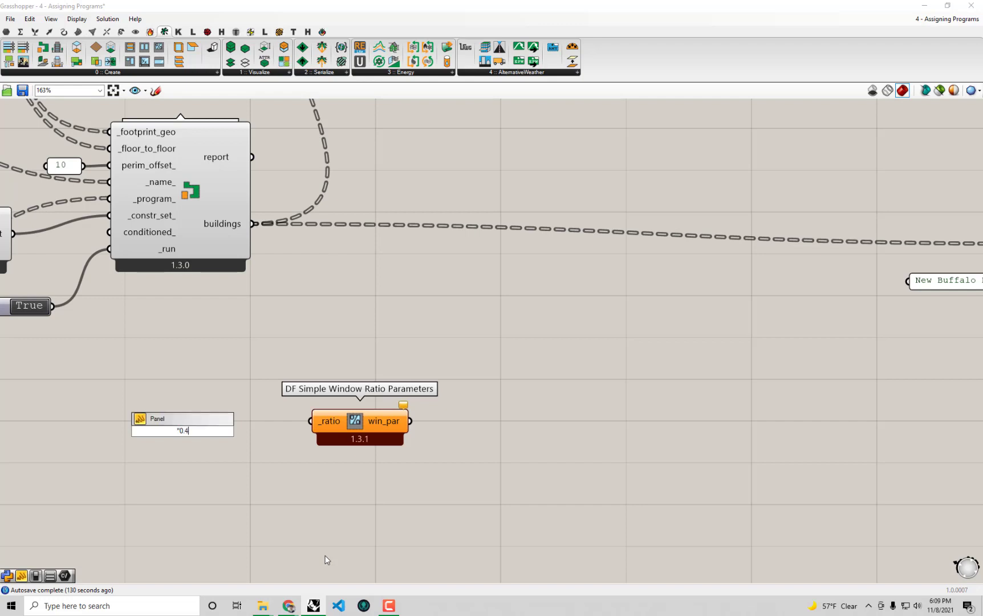
key("Return")
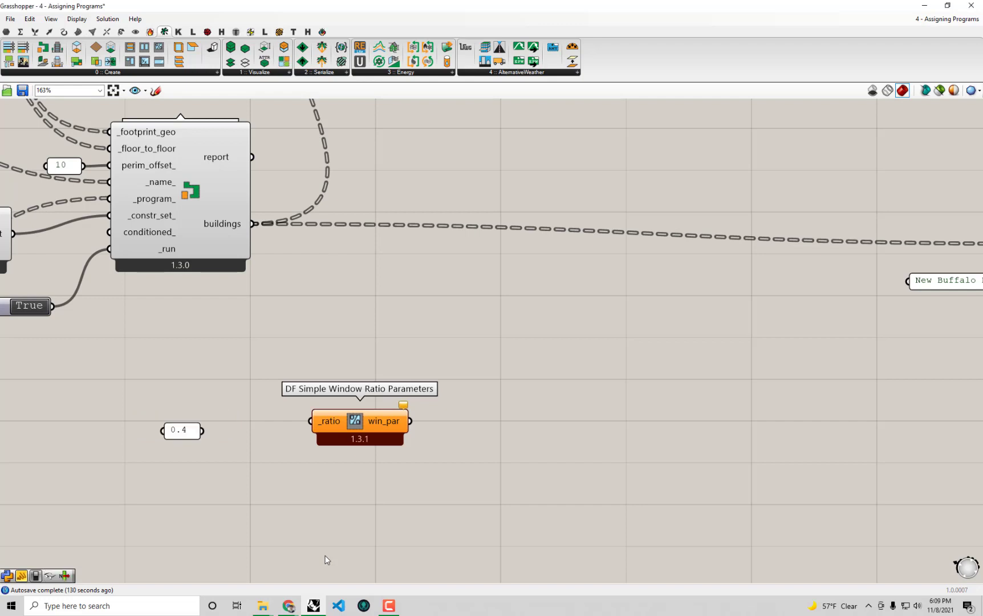
left_click_drag(171, 427, 311, 421)
left_click_drag(374, 435, 359, 431)
Step: Add a widened panel showing the win_par output SimpleWindowRatio: [ratio: 0.4]
left_click(515, 433)
double_click(515, 433)
type("pan")
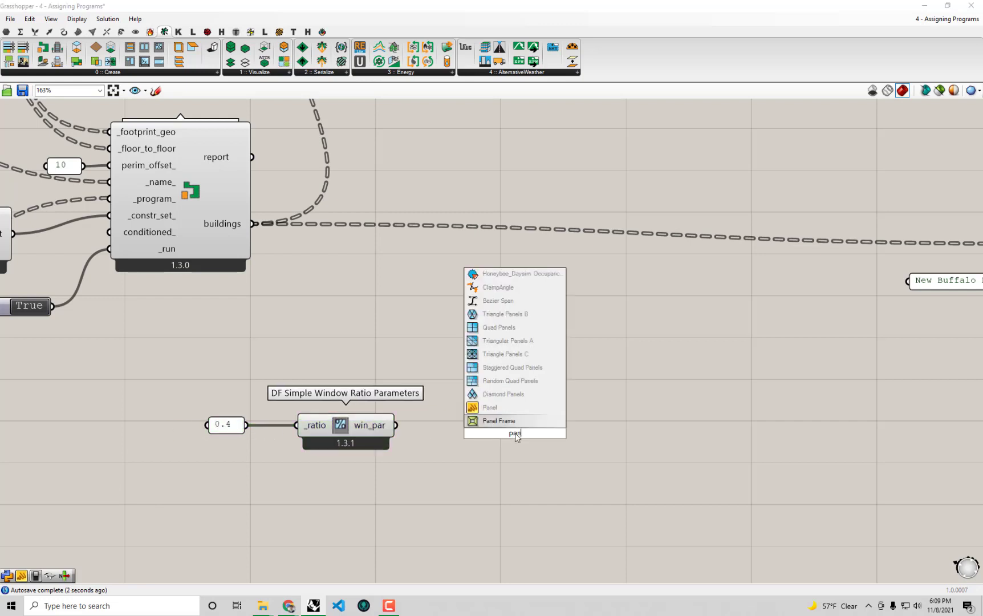
key("Return")
left_click_drag(396, 425, 447, 432)
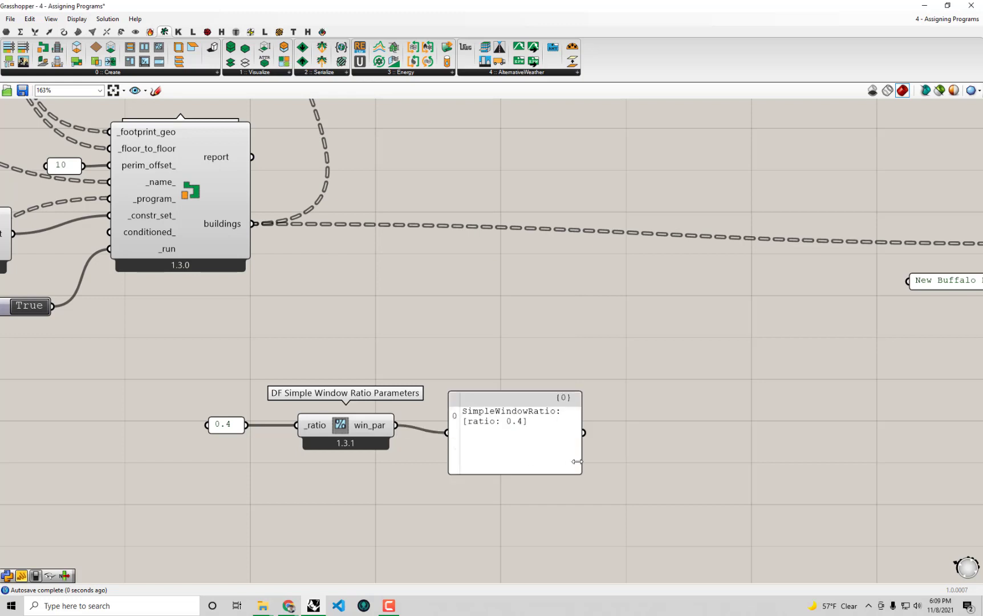
left_click_drag(580, 478, 759, 443)
left_click_drag(662, 432, 679, 482)
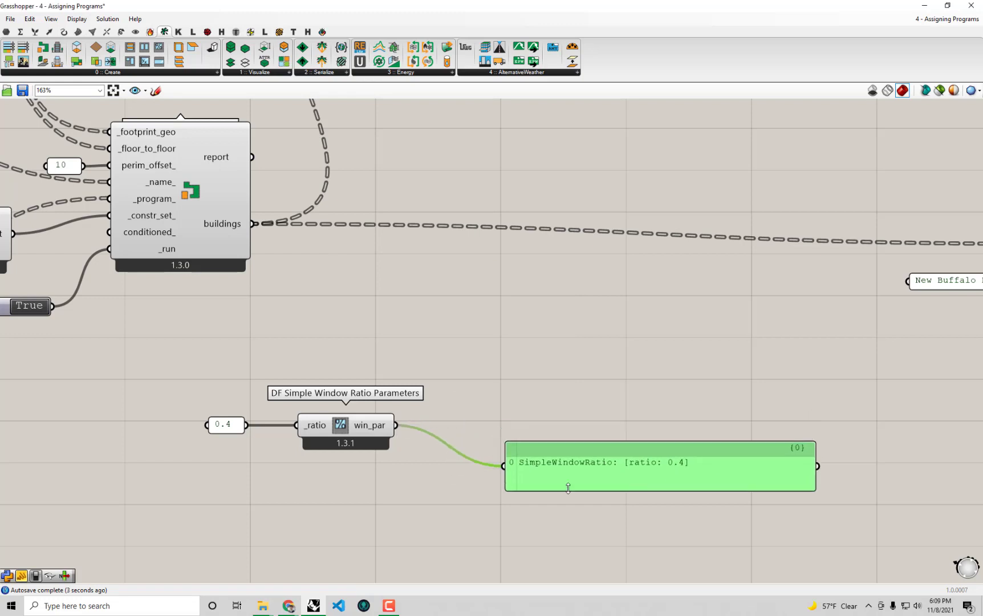
Step: Place a DF Apply Facade Parameters component above the window ratio component
left_click(352, 440)
right_click_drag(501, 428, 504, 439)
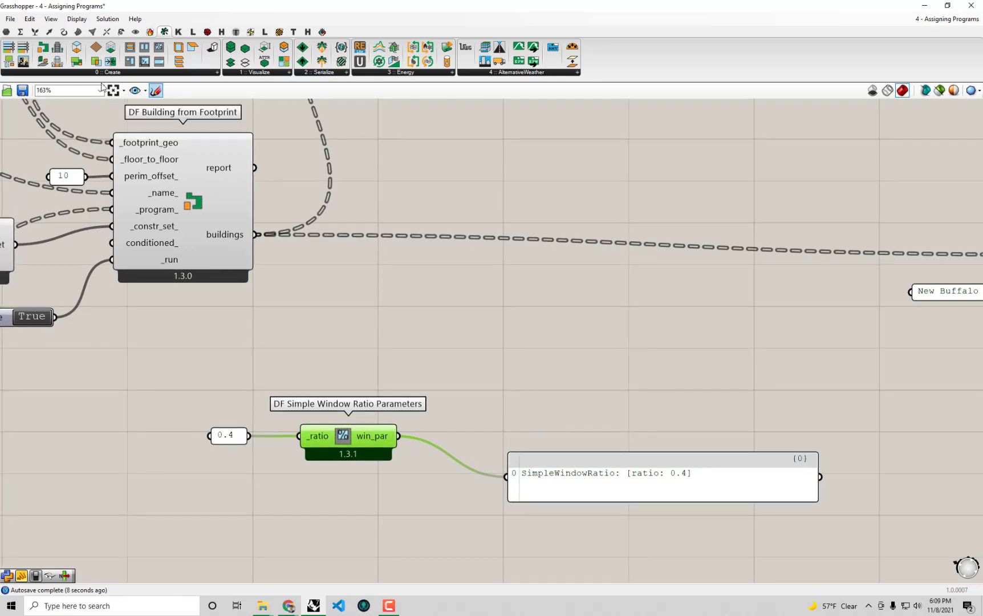
left_click(125, 73)
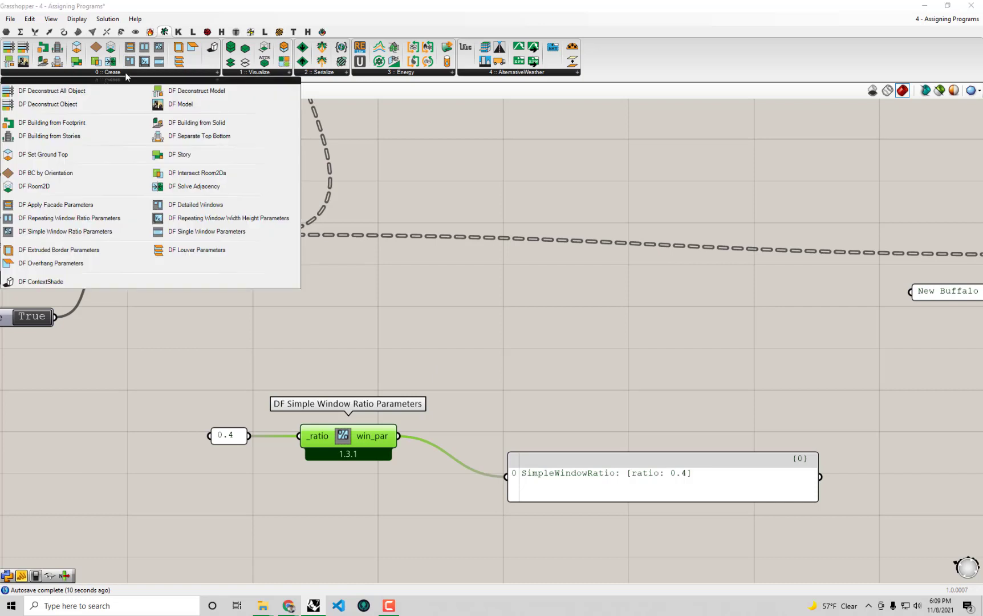
left_click(92, 205)
left_click(499, 301)
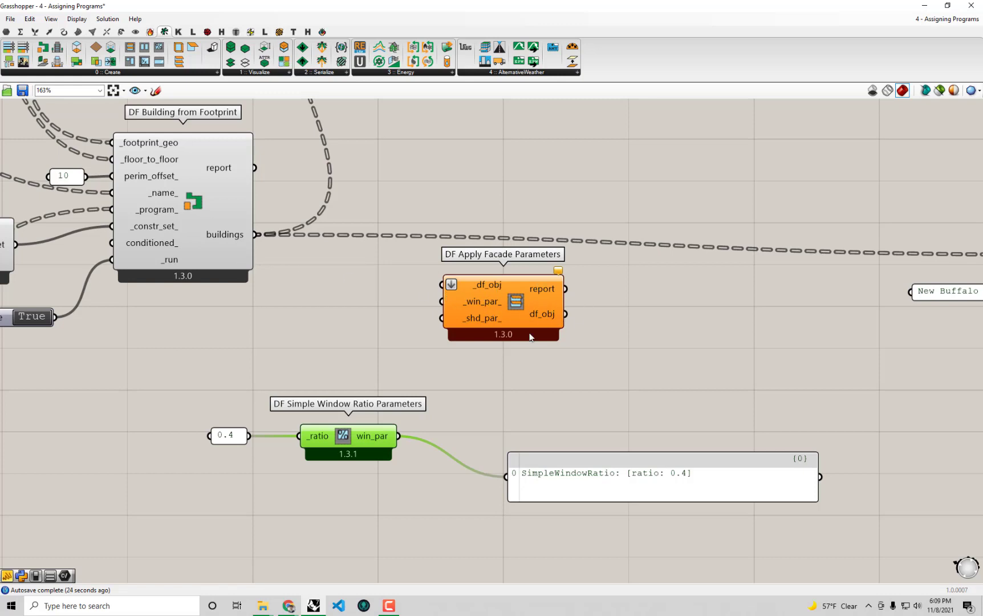
right_click_drag(535, 317, 524, 324)
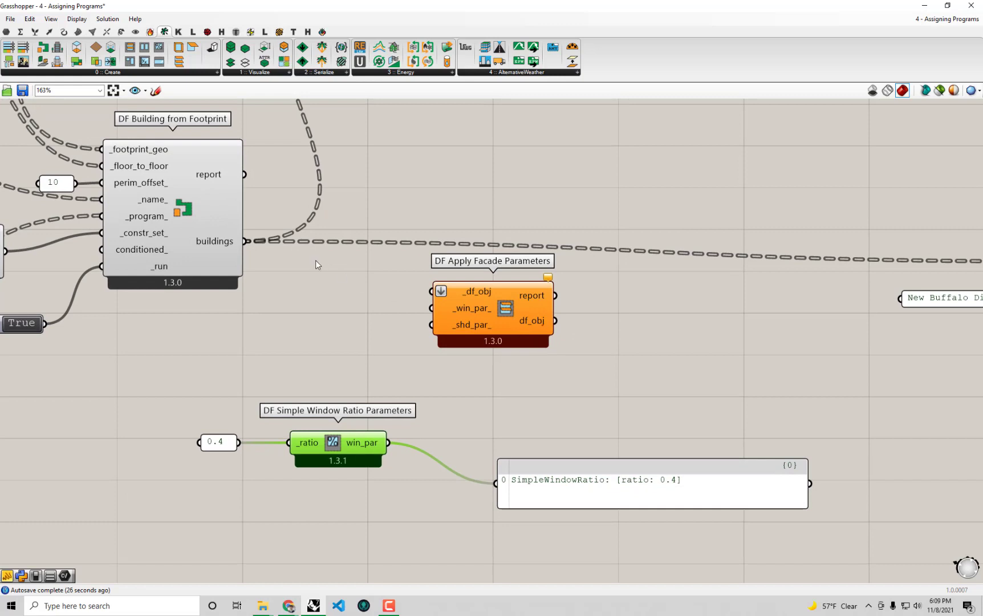
Step: Wire footprint buildings and the 0.4 window ratio into it, listing df_obj in a panel
left_click_drag(244, 241, 426, 290)
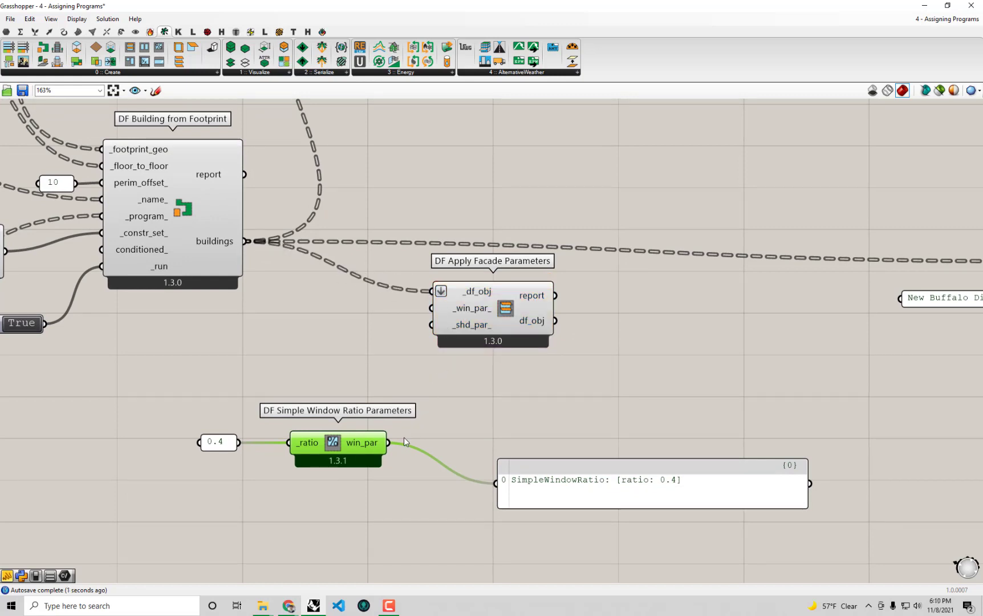
left_click_drag(389, 445, 433, 309)
right_click_drag(656, 355, 520, 349)
left_click_drag(426, 305, 360, 471)
left_click_drag(616, 490, 641, 570)
scroll(631, 469, "down", 2)
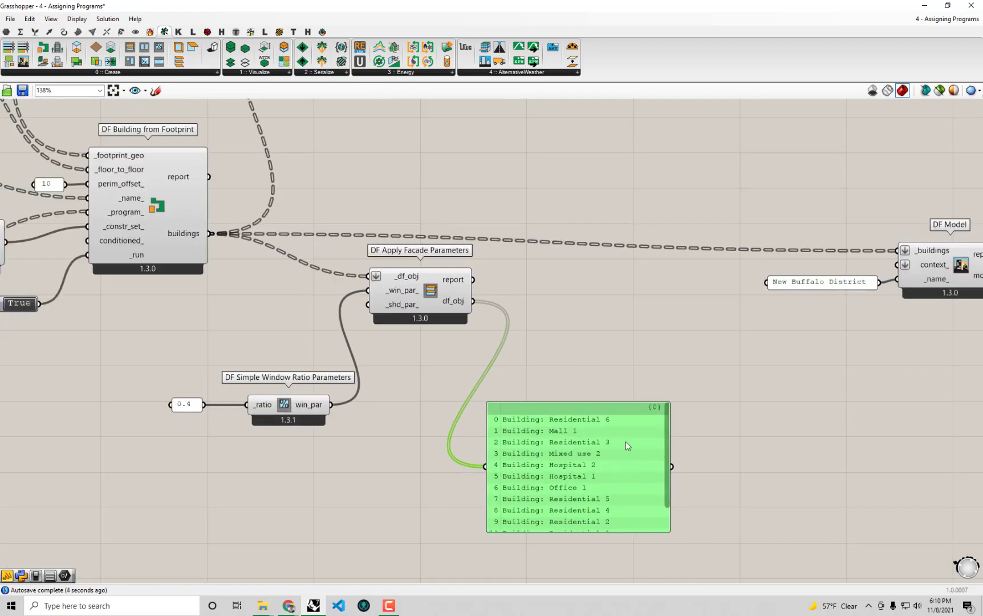
Step: Group the ratio panel, window ratio and facade components together with Ctrl+G
left_click_drag(634, 433, 647, 410)
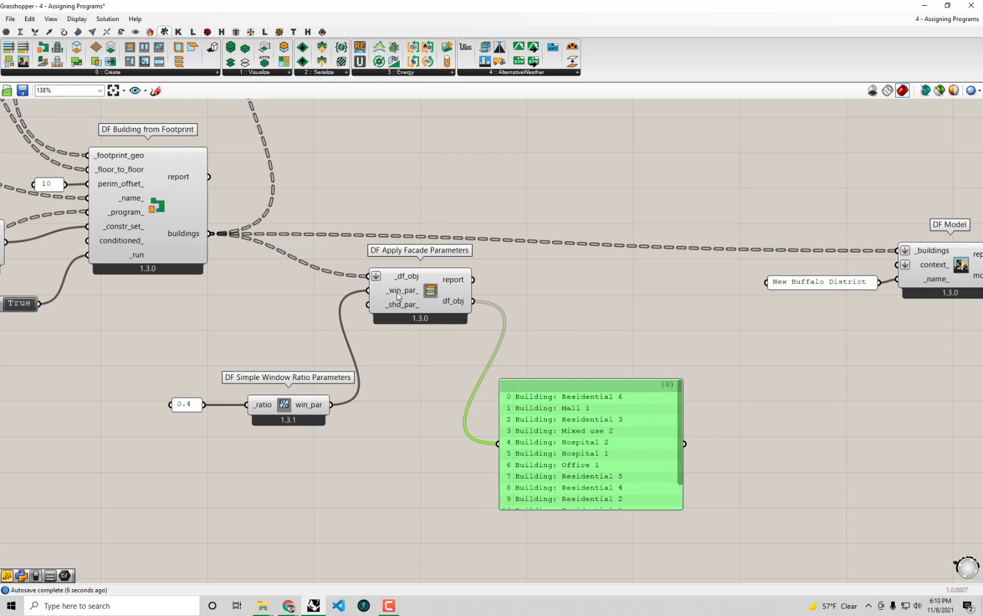
left_click_drag(340, 436, 160, 377)
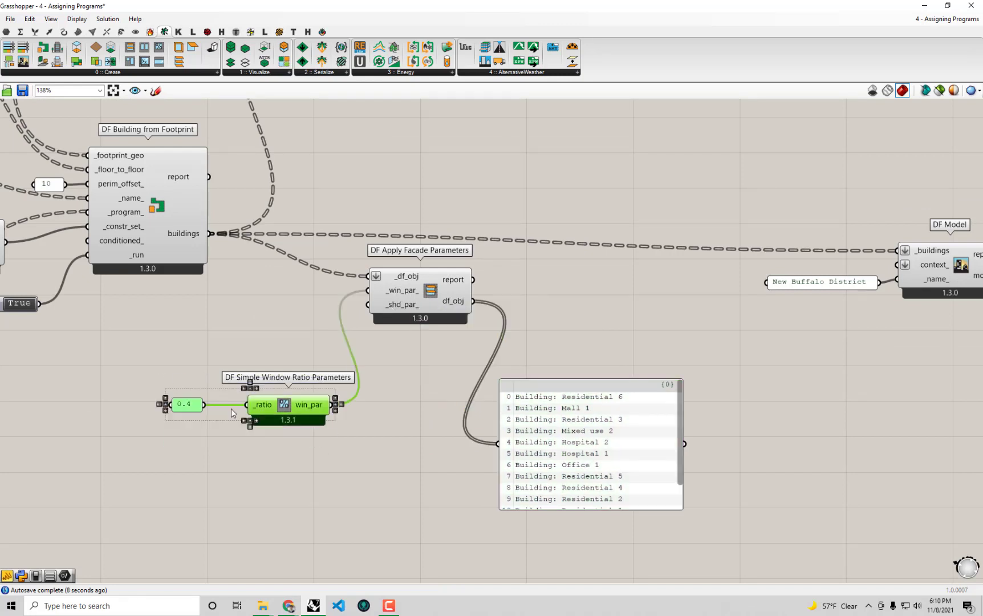
left_click_drag(247, 418, 264, 338)
left_click_drag(399, 379, 194, 296)
key("ctrl+g")
key("h")
left_click_drag(398, 342, 468, 348)
Step: Feed the facade-adjusted df_obj into DF Model's _buildings, removing the old building wire
left_click(628, 450)
left_click_drag(628, 451, 676, 467)
right_click_drag(525, 368, 429, 382)
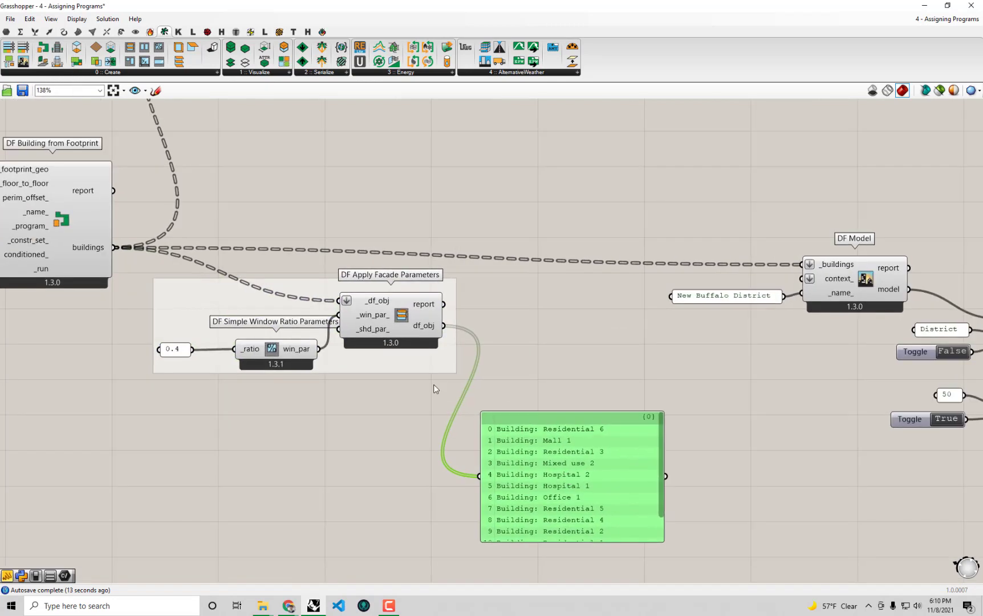
left_click_drag(399, 359, 408, 377)
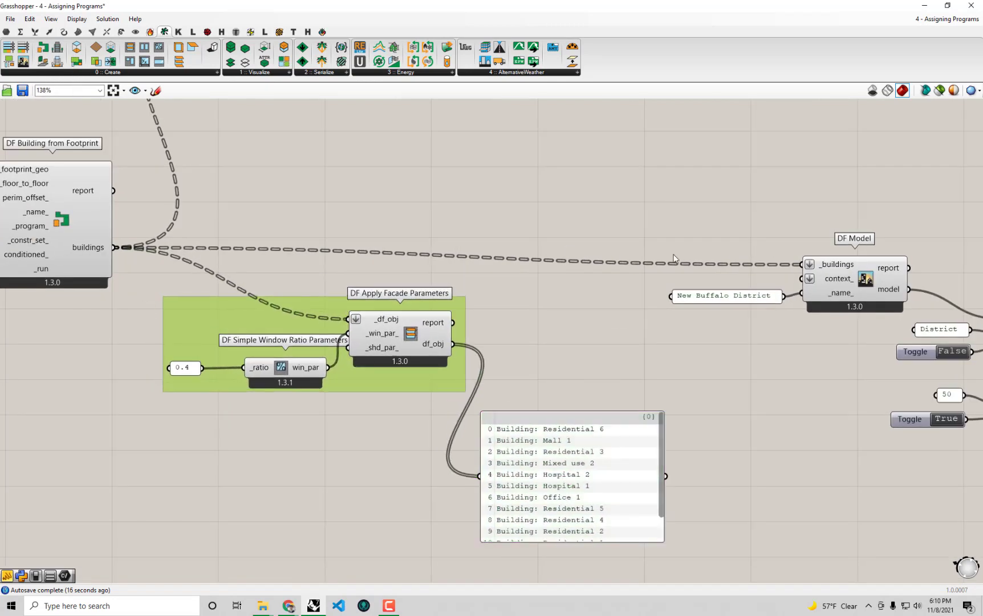
left_click_drag(526, 312, 802, 261, "shift")
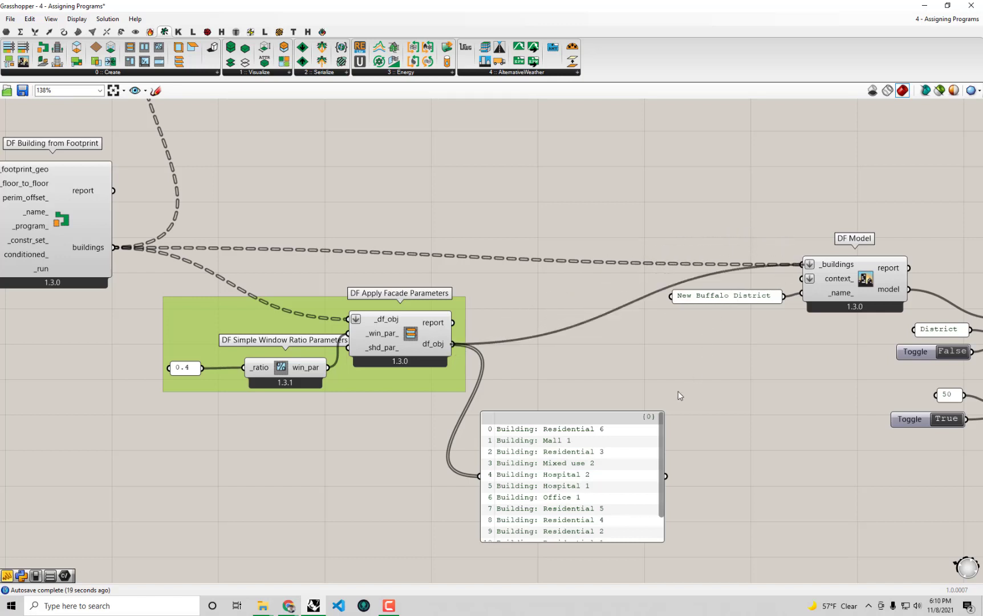
left_click(678, 395)
left_click_drag(448, 366, 534, 294)
Step: Dock Grasshopper on the right half beside Rhino's view of the buildings
double_click(590, 6)
left_click_drag(622, 15, 981, 126)
scroll(212, 371, "up", 3)
right_click_drag(212, 372, 245, 366)
right_click_drag(834, 370, 641, 359)
left_click(790, 253)
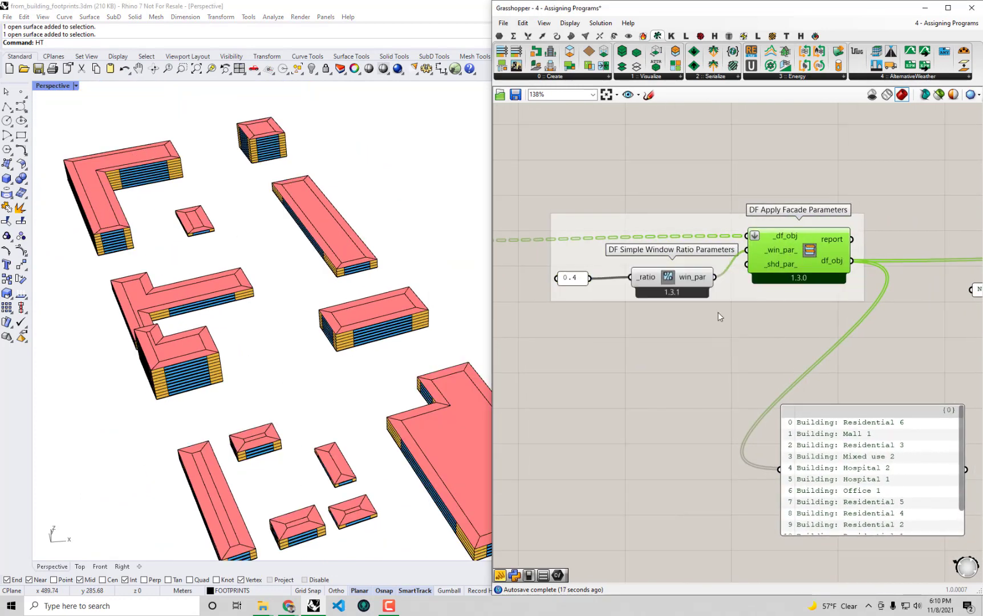
scroll(702, 422, "up", 2)
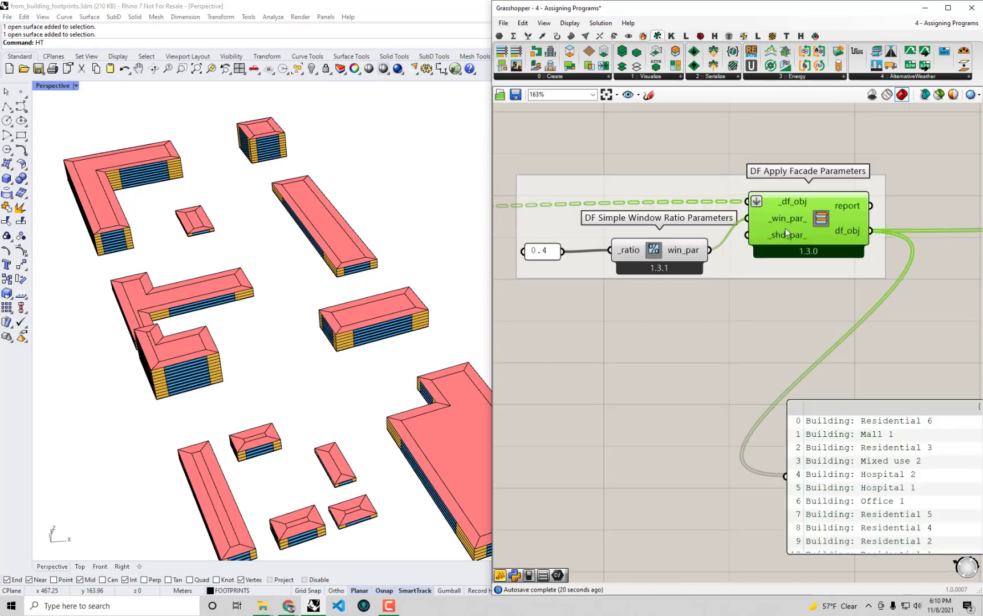
mouse_move(784, 235)
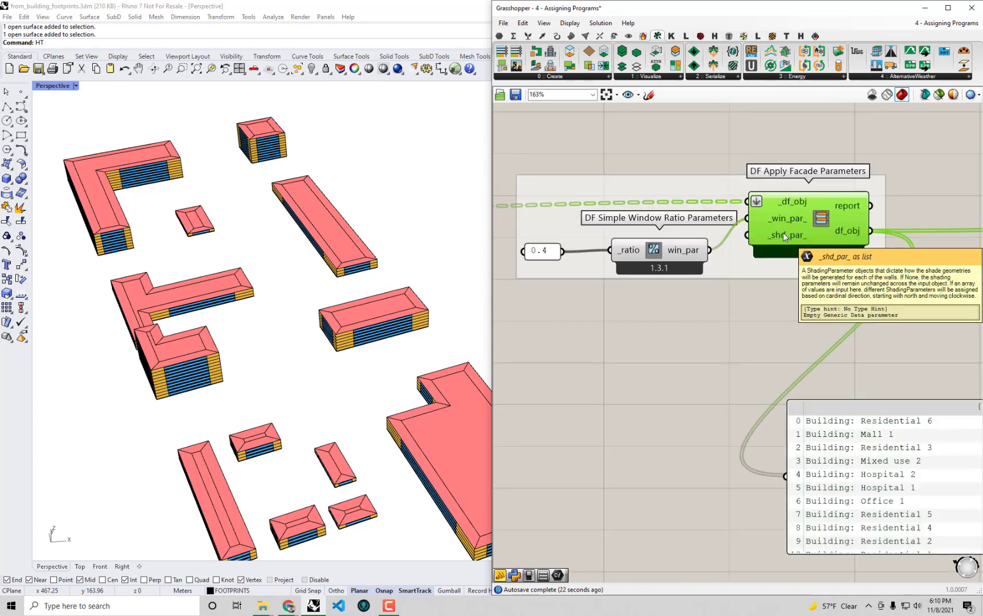
left_click(570, 77)
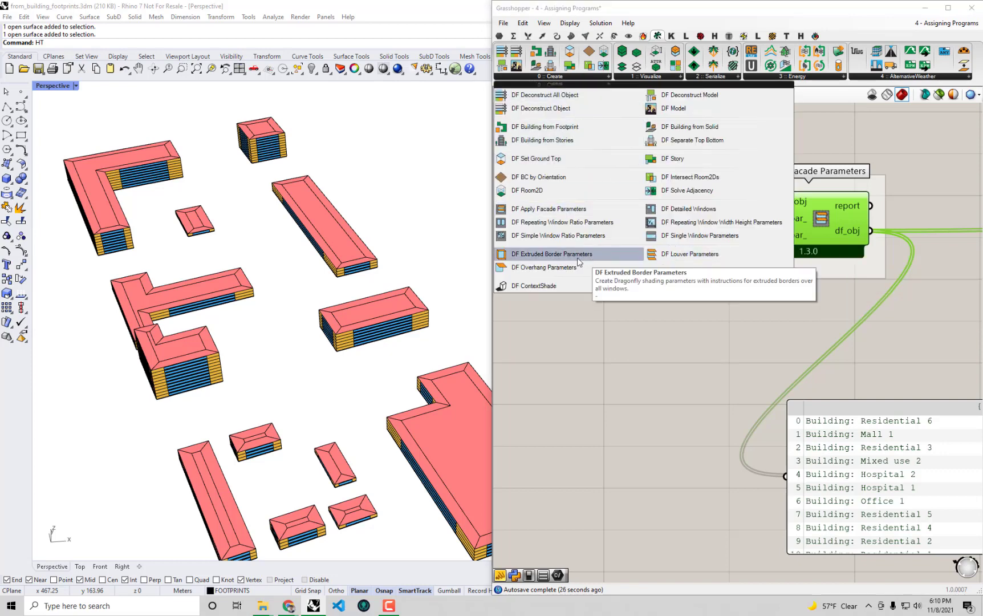
left_click(703, 255)
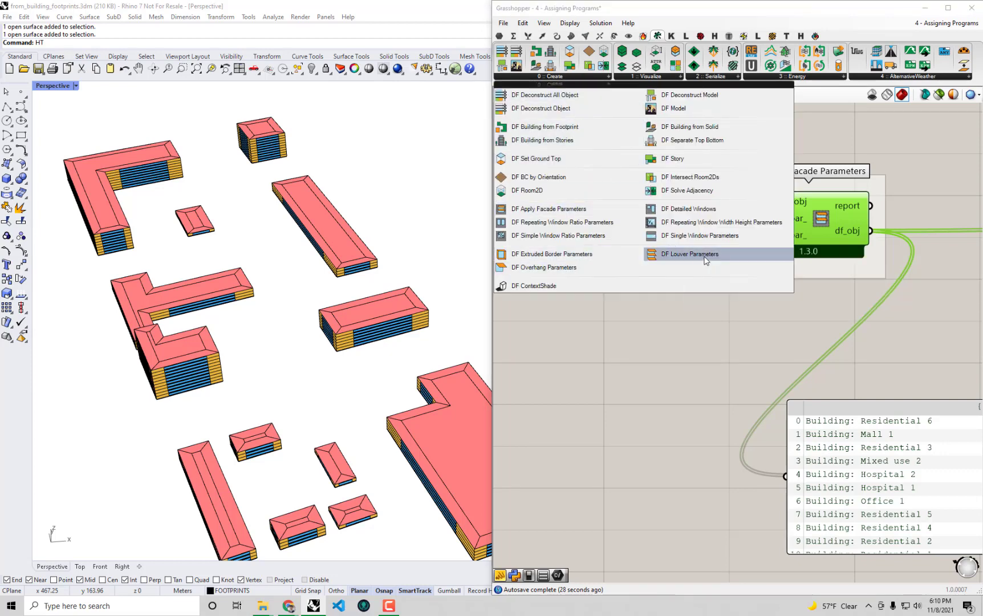
left_click(646, 432)
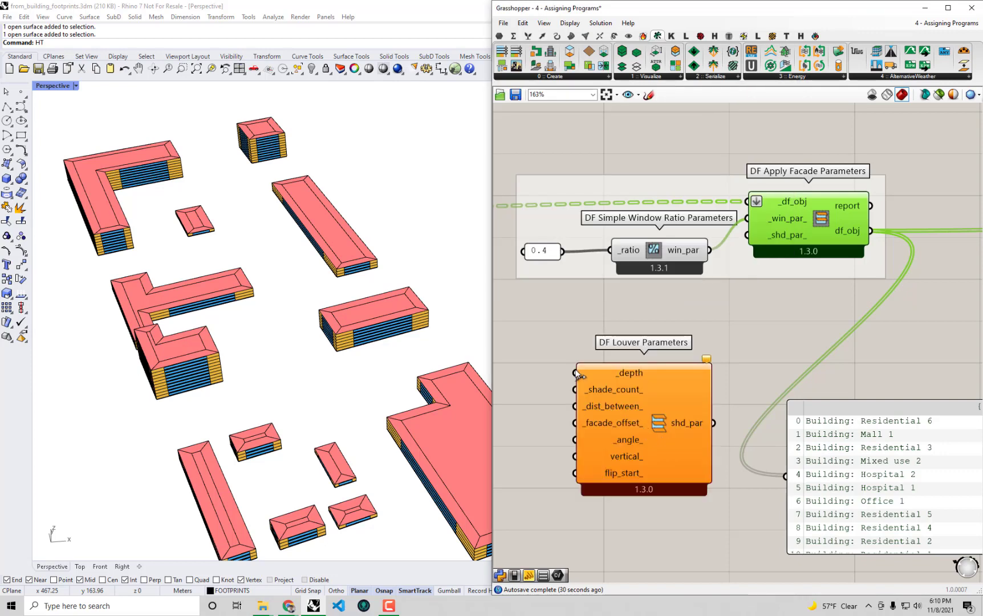
left_click(660, 439)
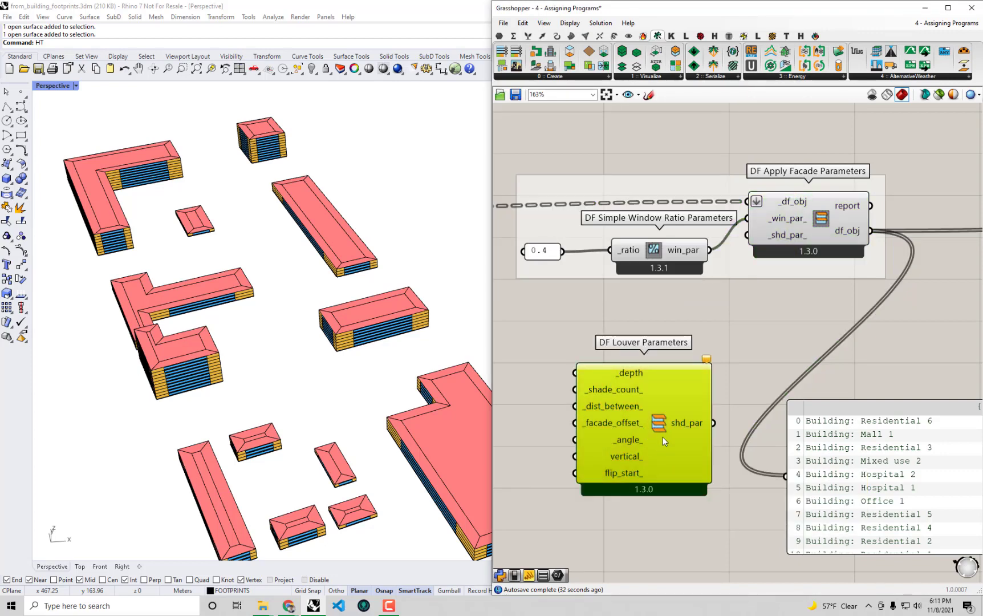
key("Delete")
left_click(577, 81)
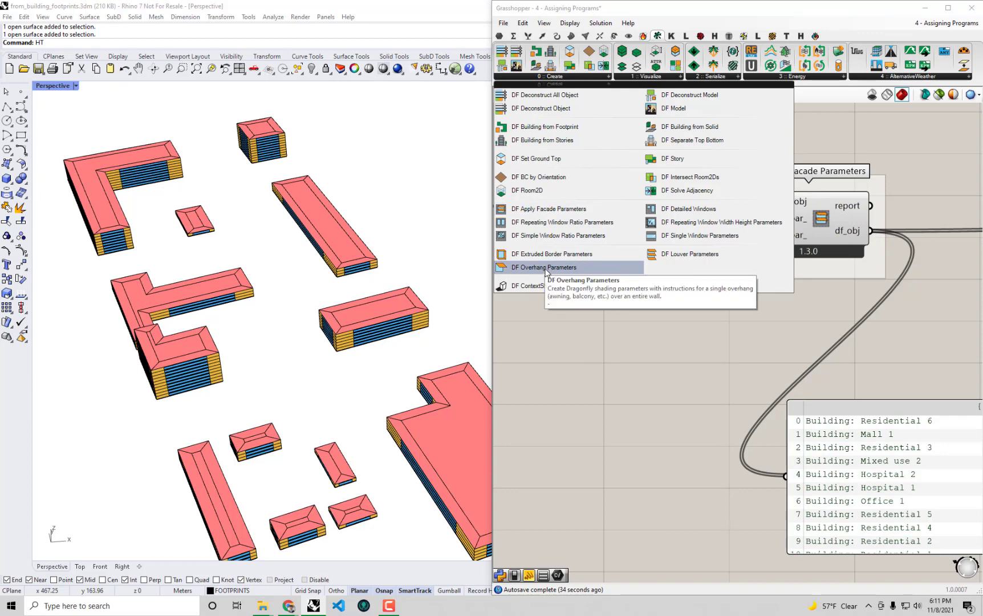
left_click(570, 266)
left_click(631, 458)
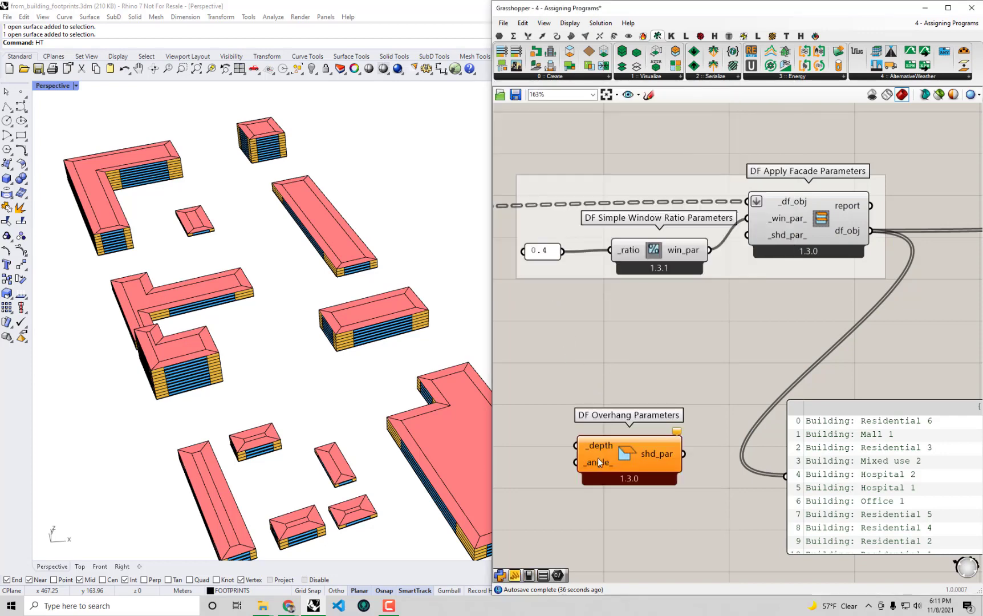
left_click(597, 448)
key("Delete")
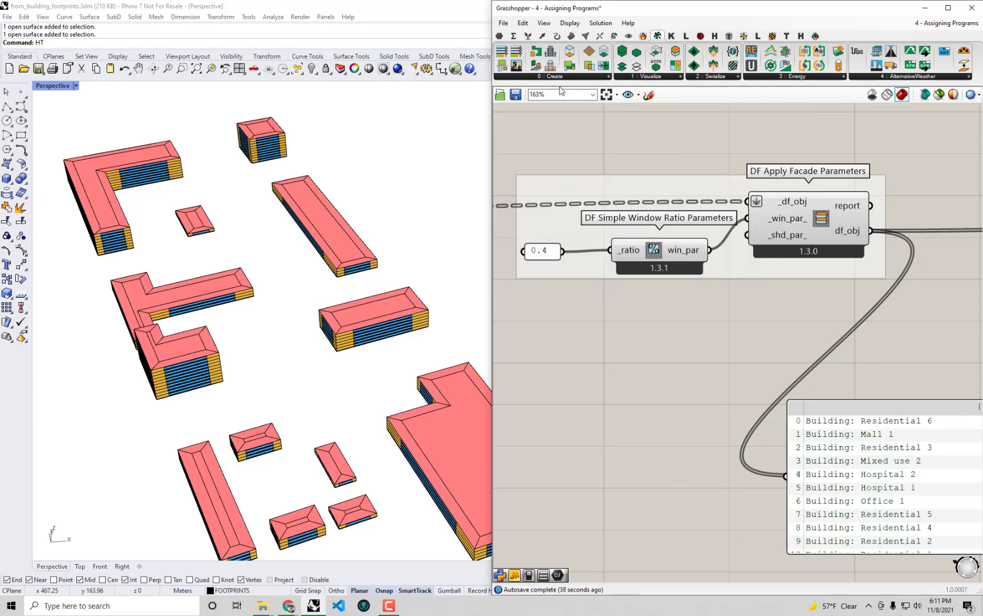
left_click(560, 78)
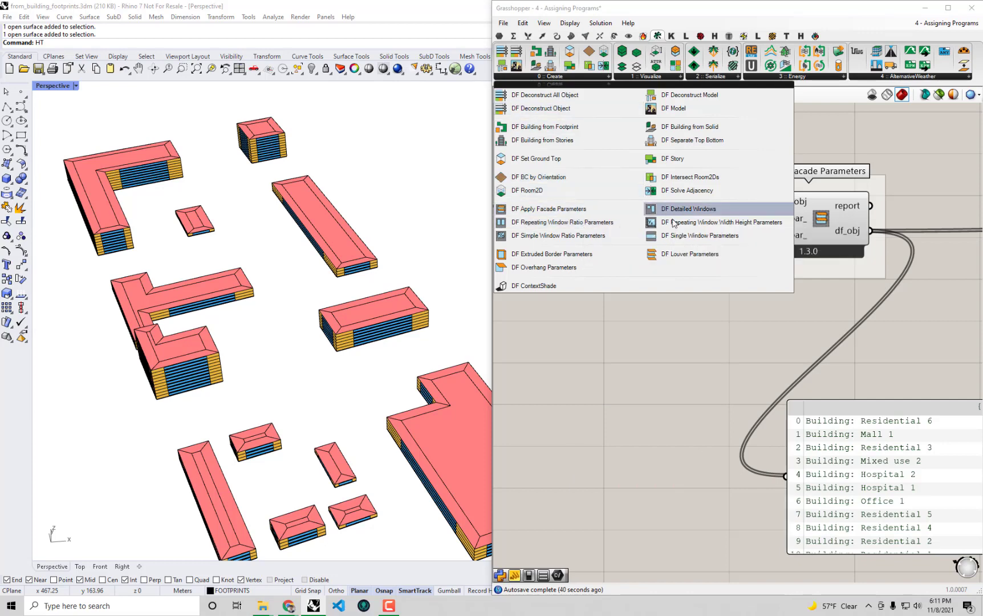
left_click(604, 222)
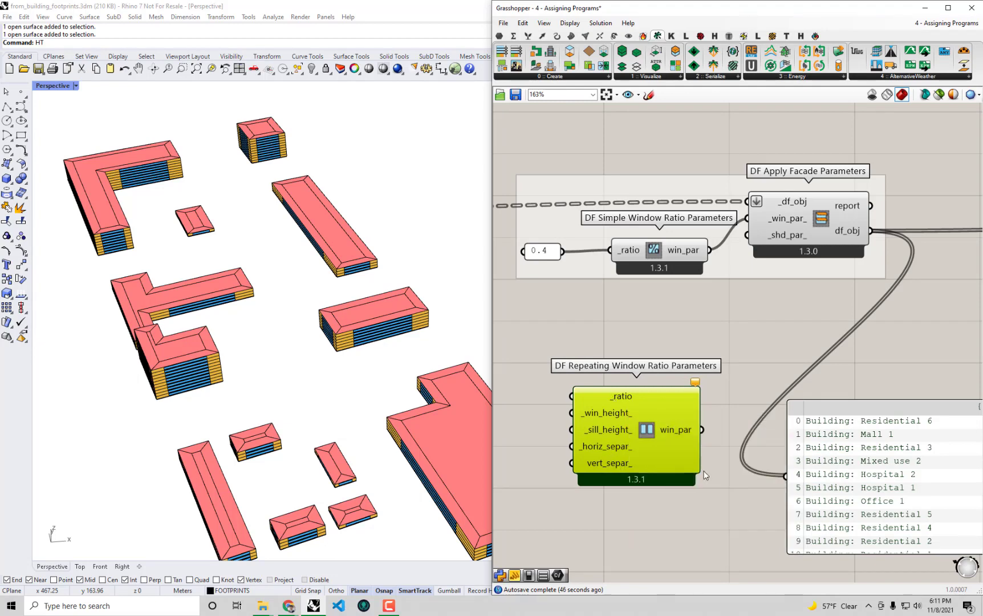
left_click(753, 344)
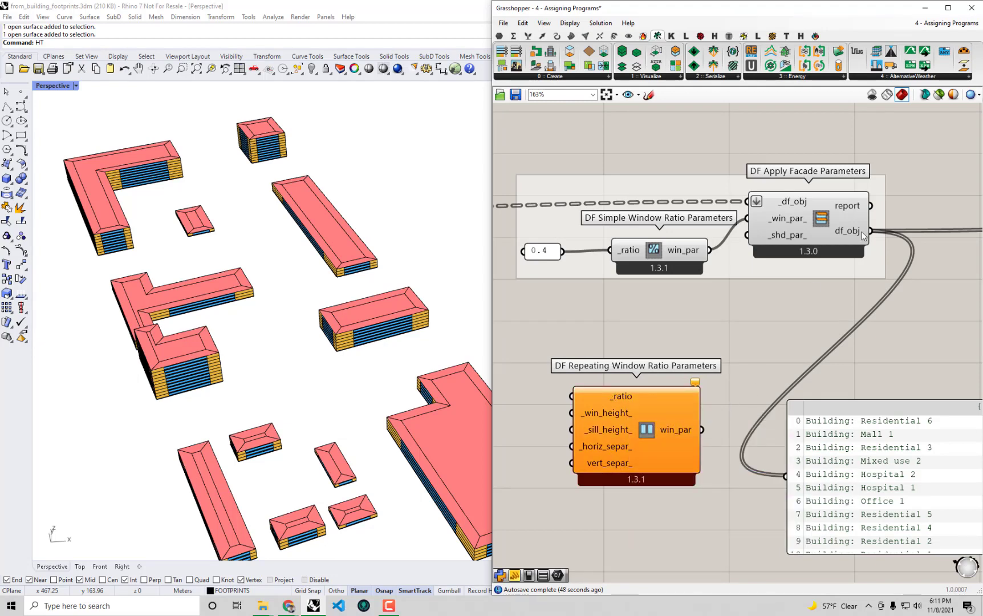
left_click(825, 231)
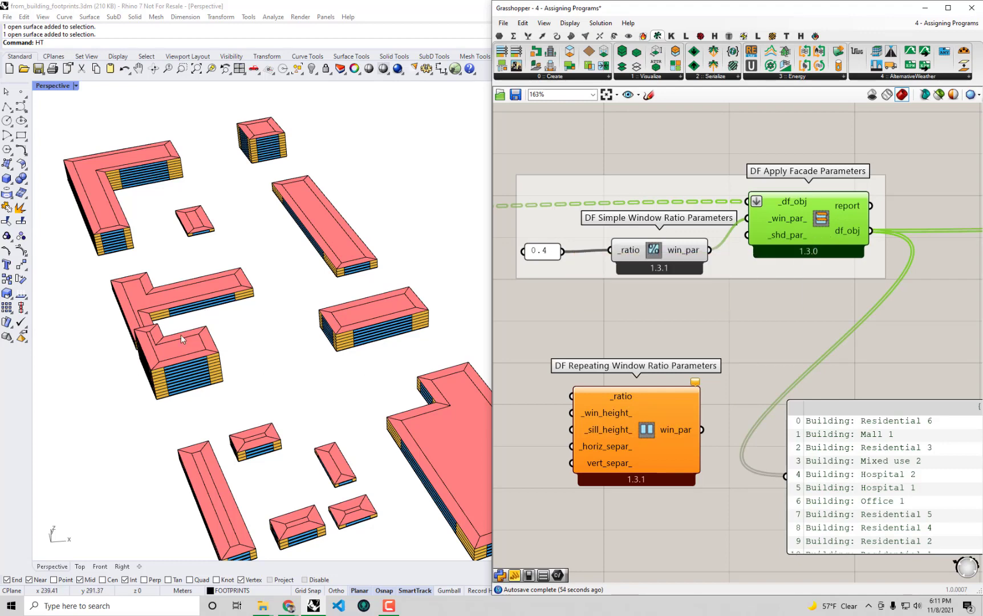
left_click(671, 456)
key("Delete")
mouse_move(756, 346)
right_mouse_down()
mouse_move(717, 319)
mouse_move(773, 346)
right_mouse_up()
Step: Zoom to the window-ratio setup, select the 0.4 panel, and switch to Honeybee components
scroll(773, 342, "down", 3)
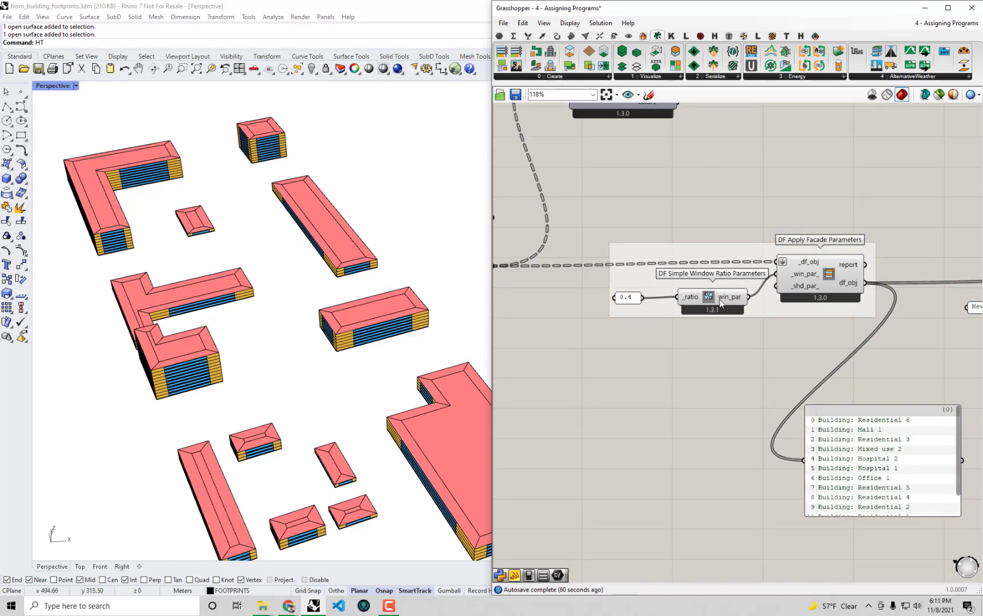
left_click_drag(719, 301, 709, 303)
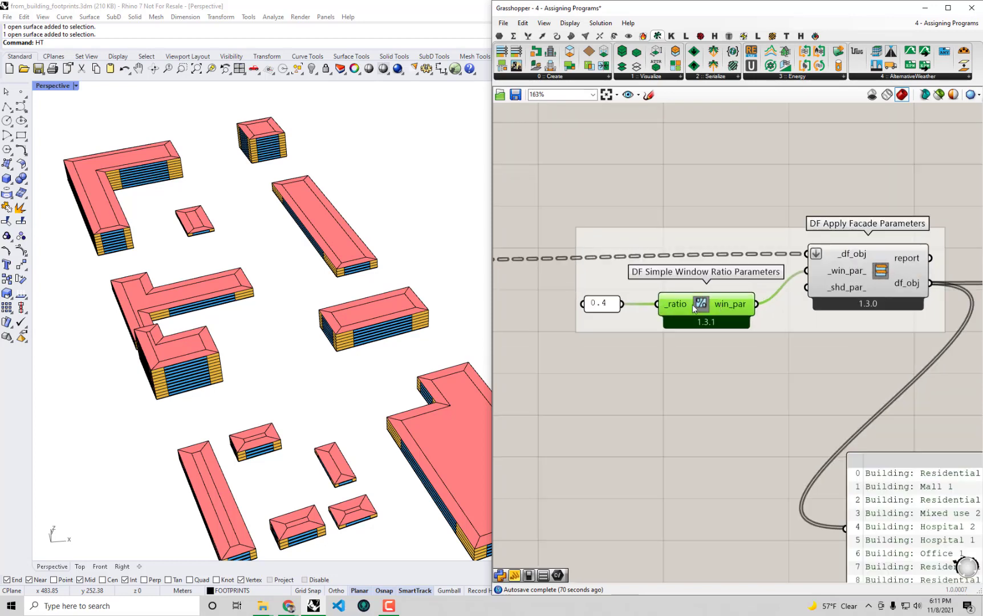
scroll(693, 304, "up", 2)
right_click_drag(668, 322, 720, 319)
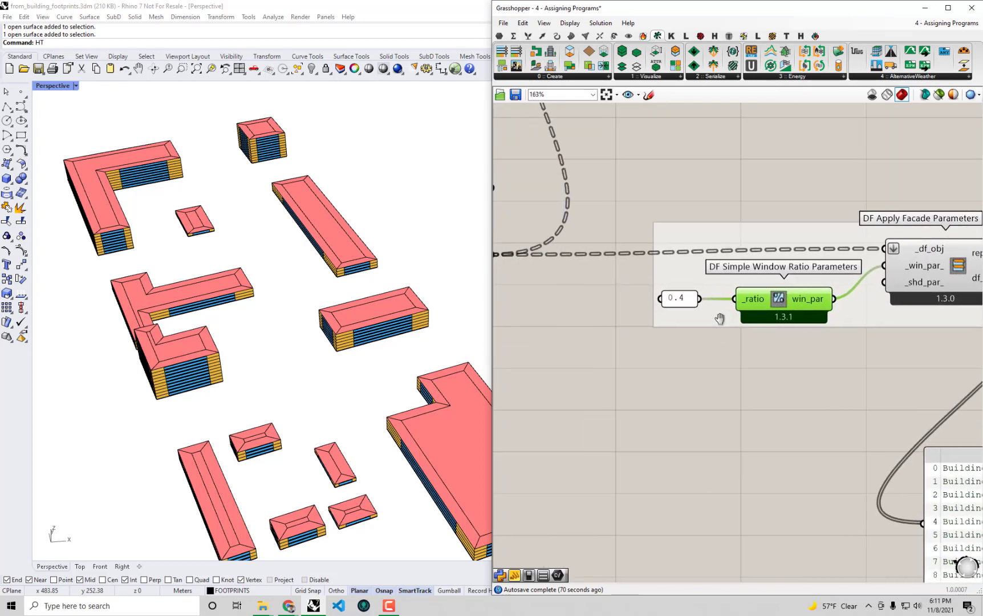
left_click(633, 300)
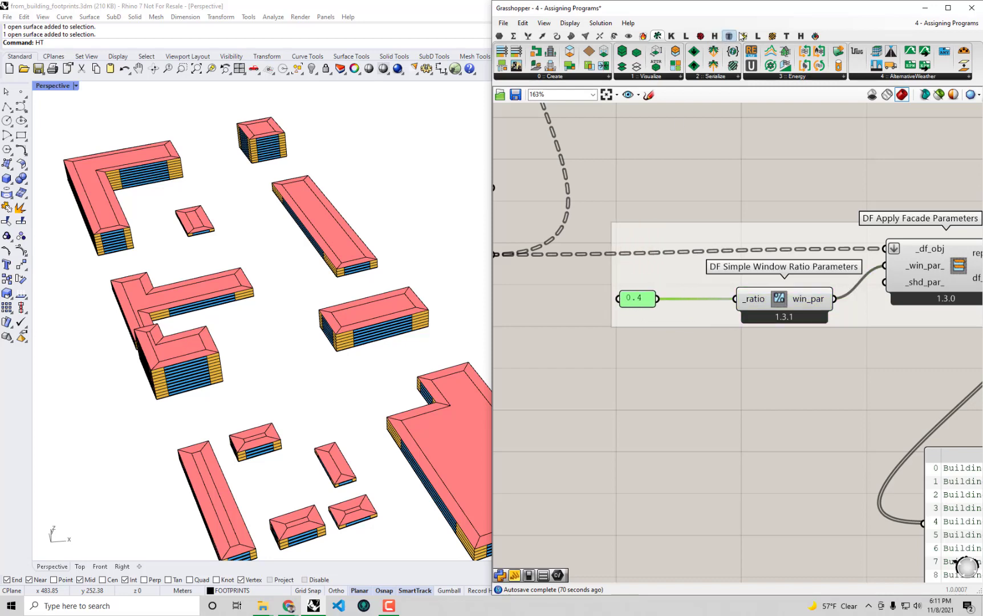
left_click(772, 36)
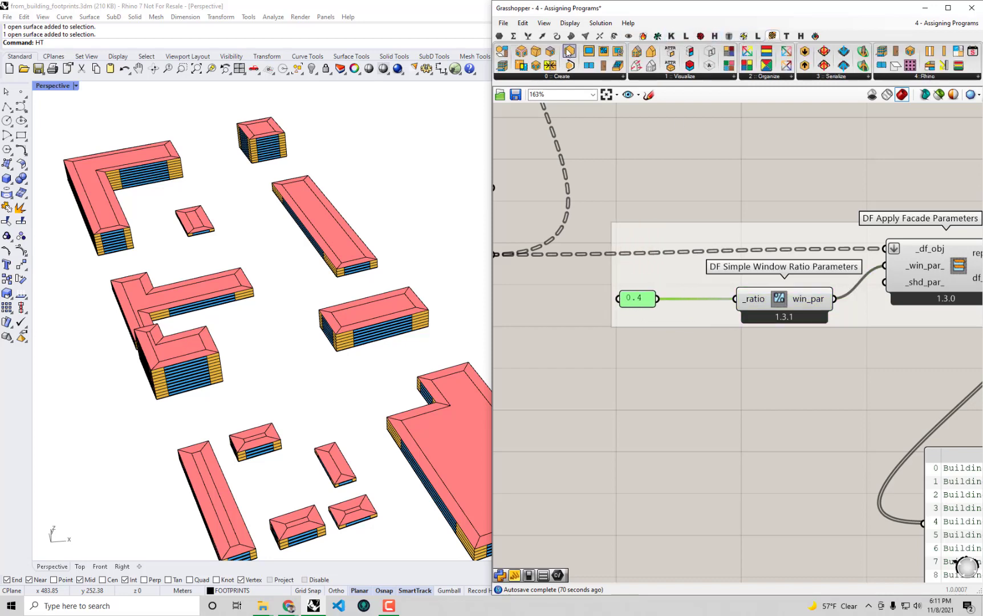
Step: Place HB Facade Parameters and feed the 0.4 panel into its _north_ and _south_ inputs
left_click(573, 78)
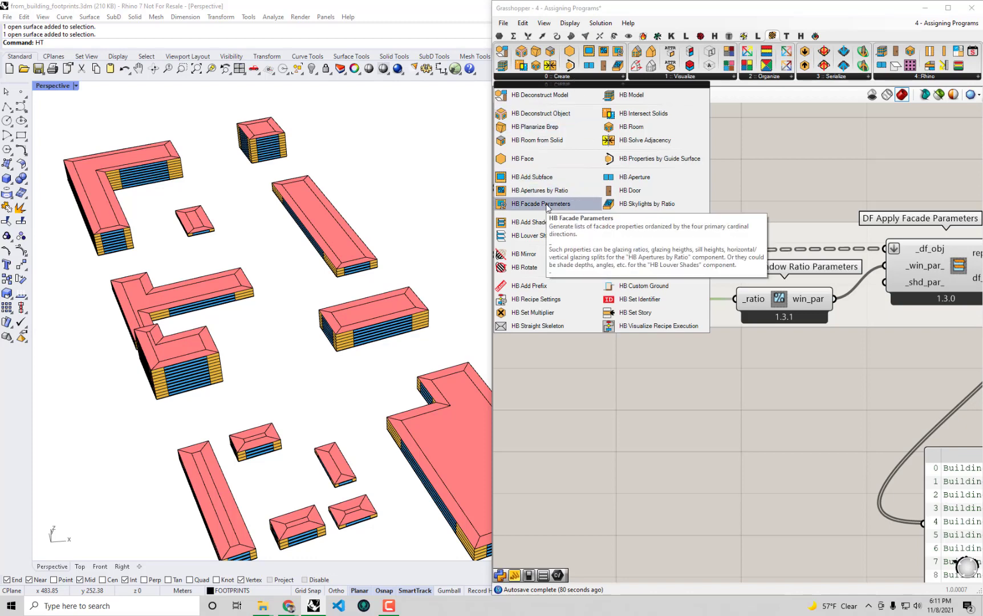
left_click(547, 206)
left_click(680, 409)
left_click_drag(693, 415, 738, 422)
right_click_drag(737, 421, 716, 412)
mouse_move(691, 389)
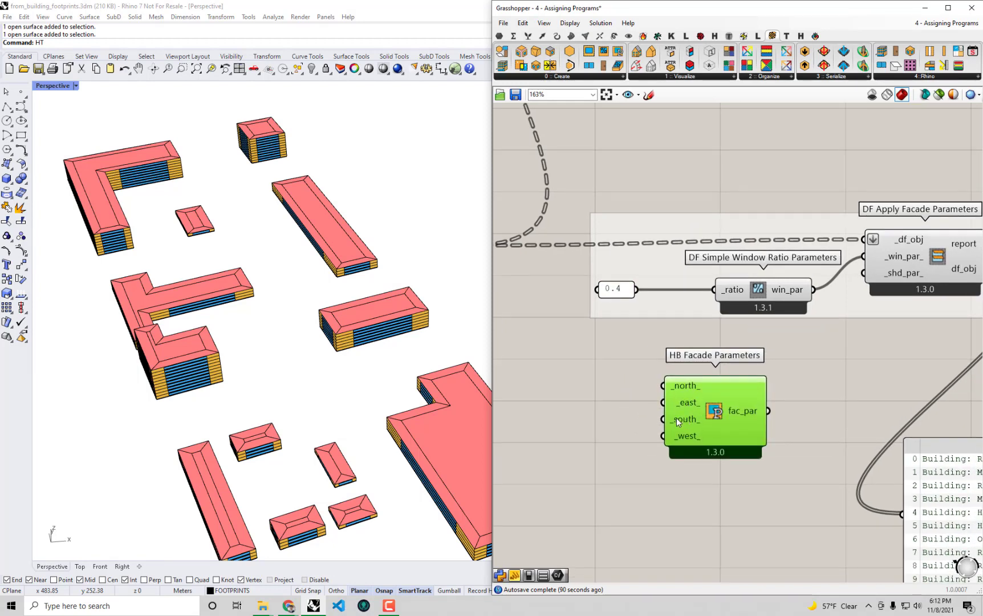
right_click_drag(677, 417, 675, 404)
left_click_drag(635, 276, 661, 373)
left_click_drag(635, 276, 729, 401)
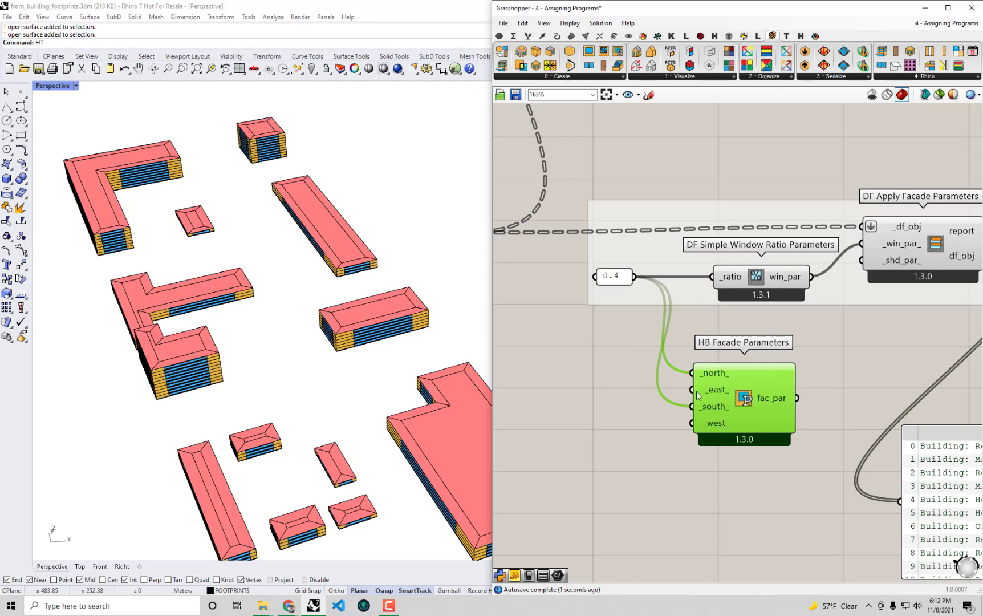
Step: Create a 0.25 panel beside the HB Facade Parameters inputs
double_click(615, 402)
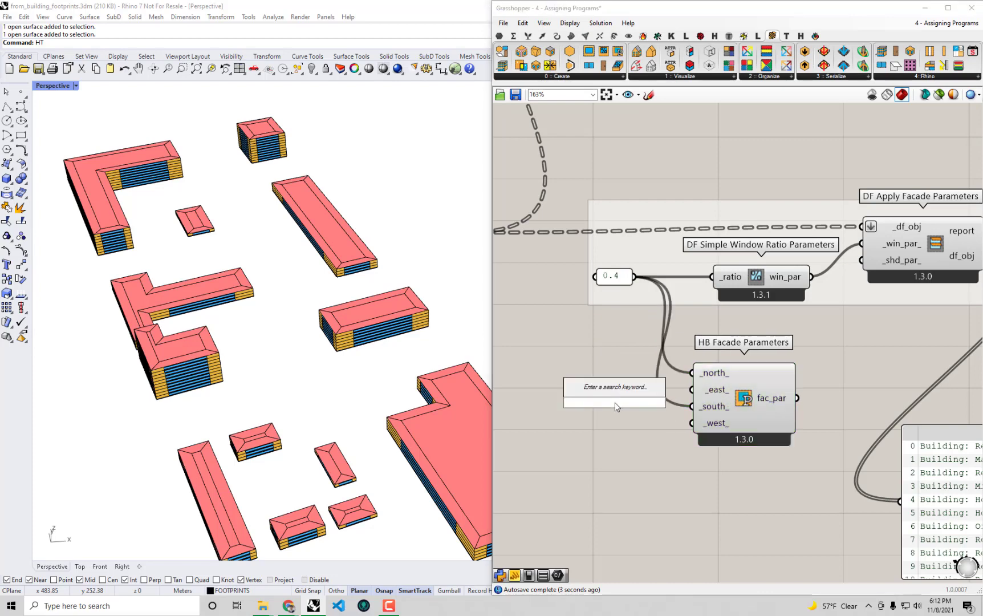
type("\"")
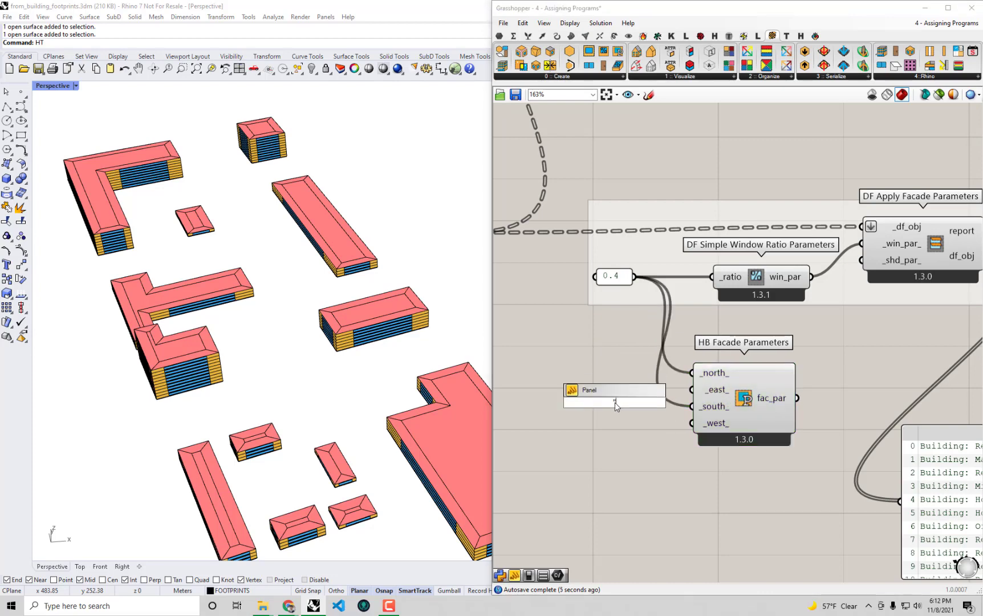
type("0.25")
key("Return")
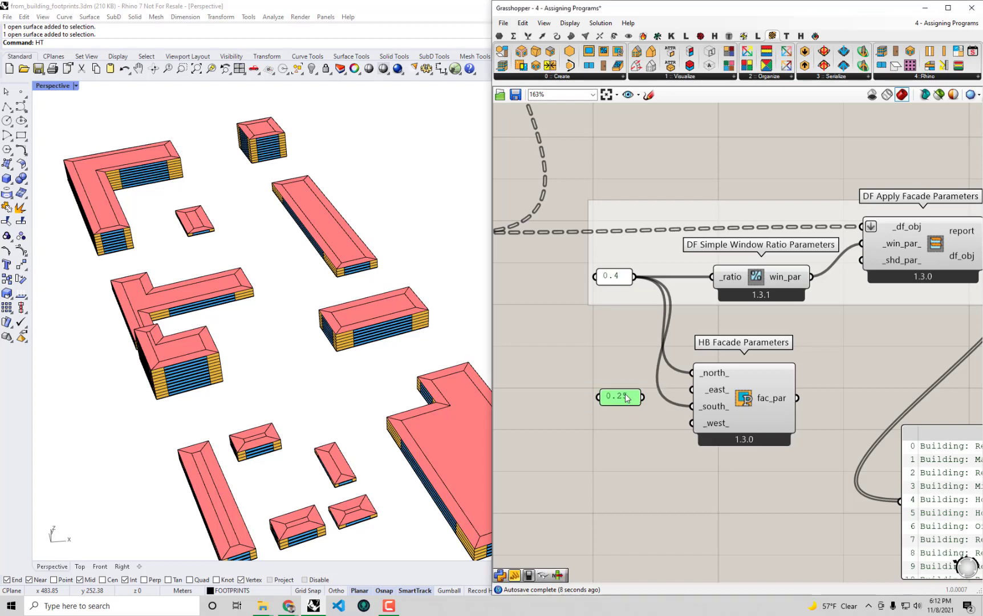
mouse_move(619, 399)
left_mouse_down()
mouse_move(692, 389)
mouse_move(692, 422)
mouse_move(626, 388)
left_mouse_up()
scroll(648, 388, "down", 2)
right_click_drag(750, 392, 711, 375)
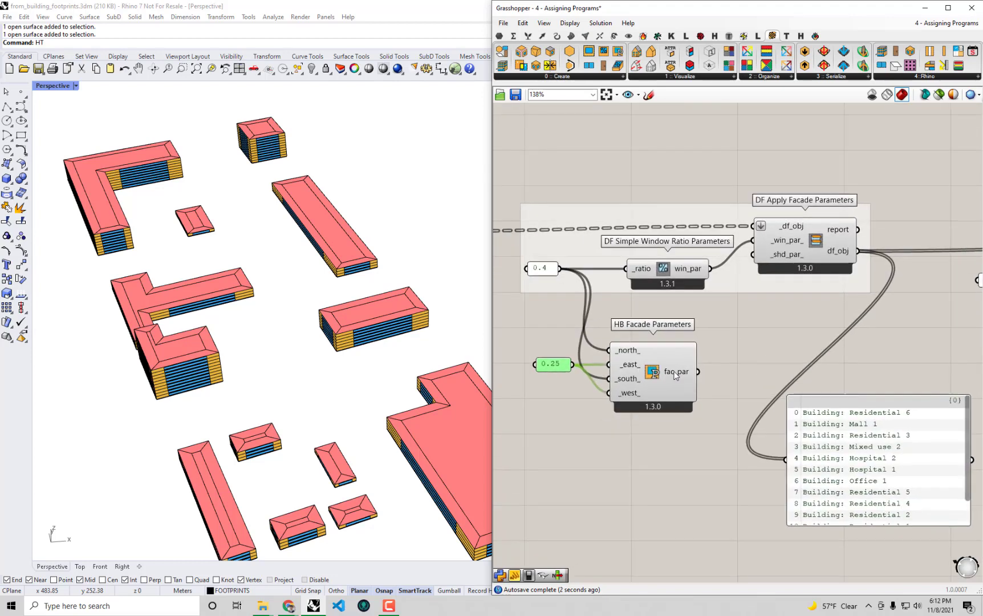
Step: Wire fac_par into the output panel and the window ratio's _ratio input
left_click(695, 362)
left_click_drag(705, 362, 786, 460)
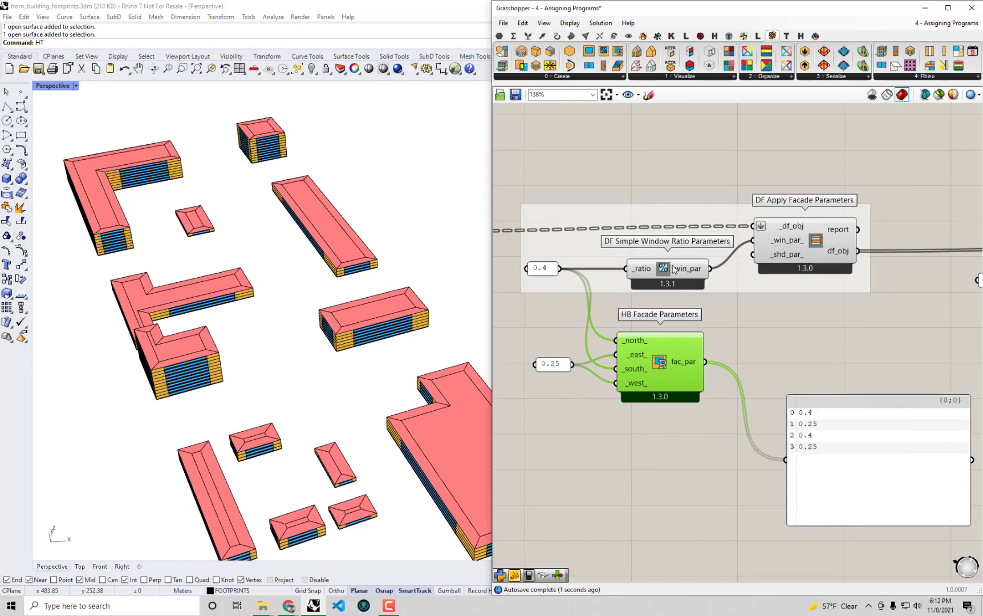
left_click_drag(677, 285, 680, 285)
left_click_drag(706, 362, 629, 269)
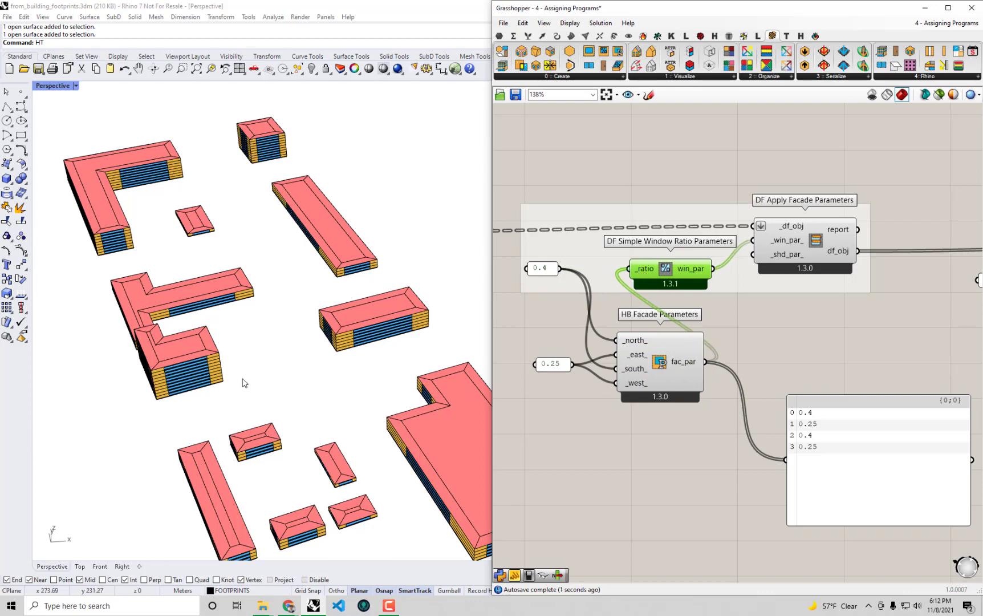
right_click_drag(235, 377, 337, 308)
scroll(339, 305, "up", 3)
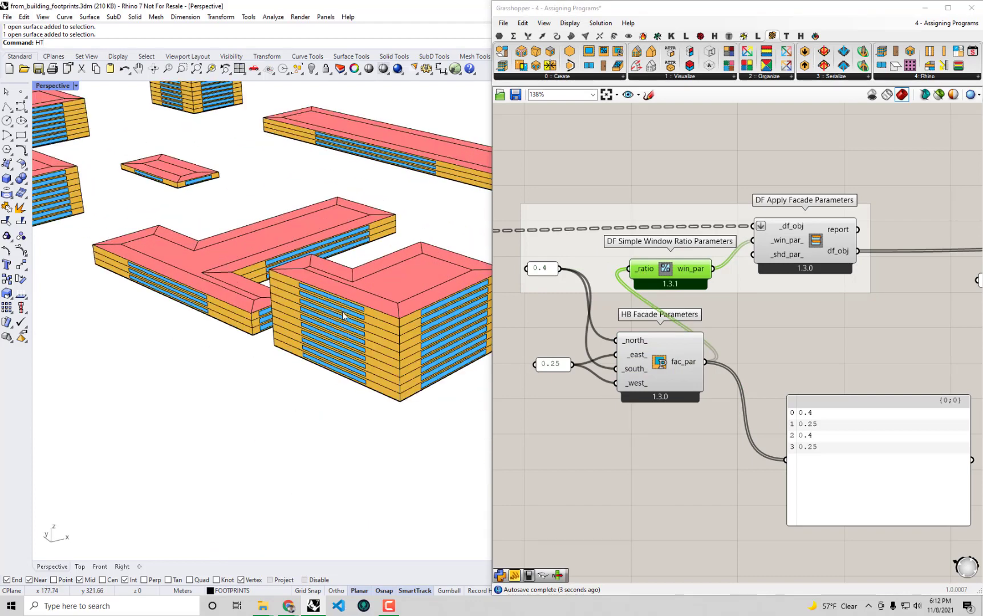
scroll(340, 330, "down", 2)
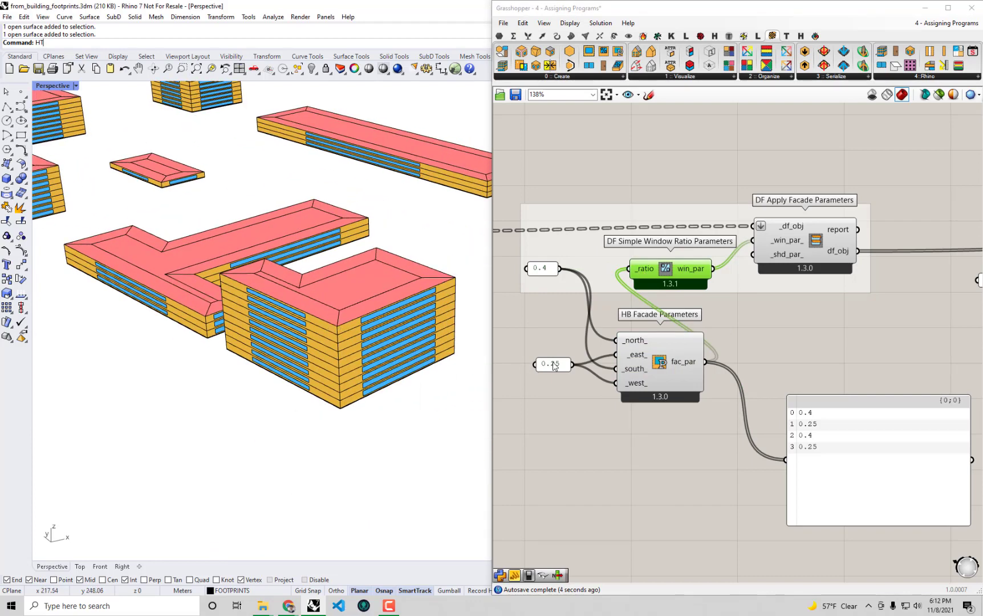
Step: Change the north/south panel value from 0.4 to 0.6 and inspect the wider windows
double_click(545, 272)
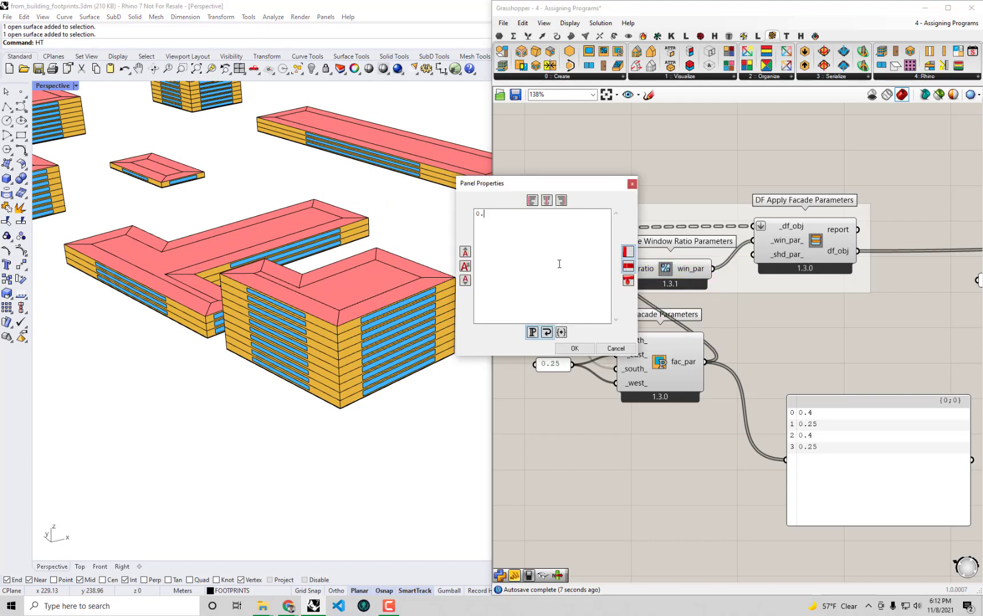
left_click(574, 349)
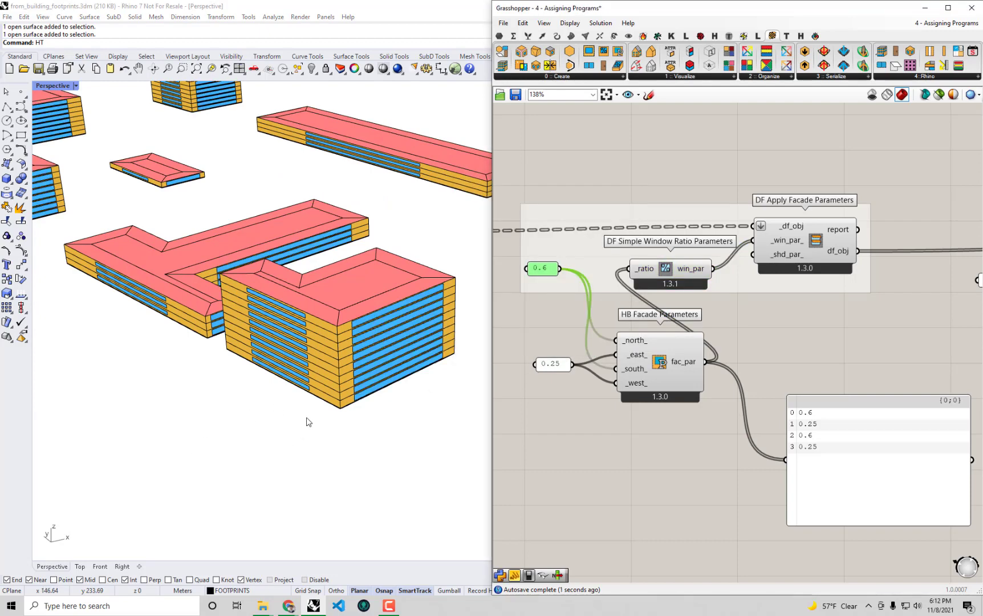
scroll(328, 414, "up", 2)
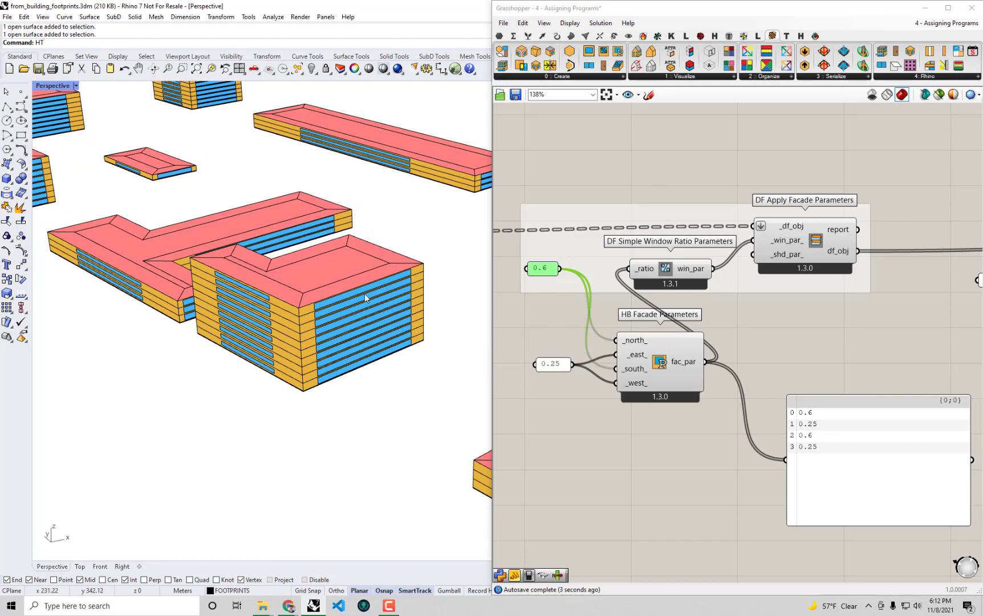
right_click_drag(358, 326, 343, 343)
left_click_drag(696, 282, 721, 273)
Step: Rearrange the facade component, 0.25 panel and both DF window-ratio components
left_click_drag(652, 386, 614, 337)
left_click_drag(548, 363, 531, 304)
scroll(531, 304, "down", 3)
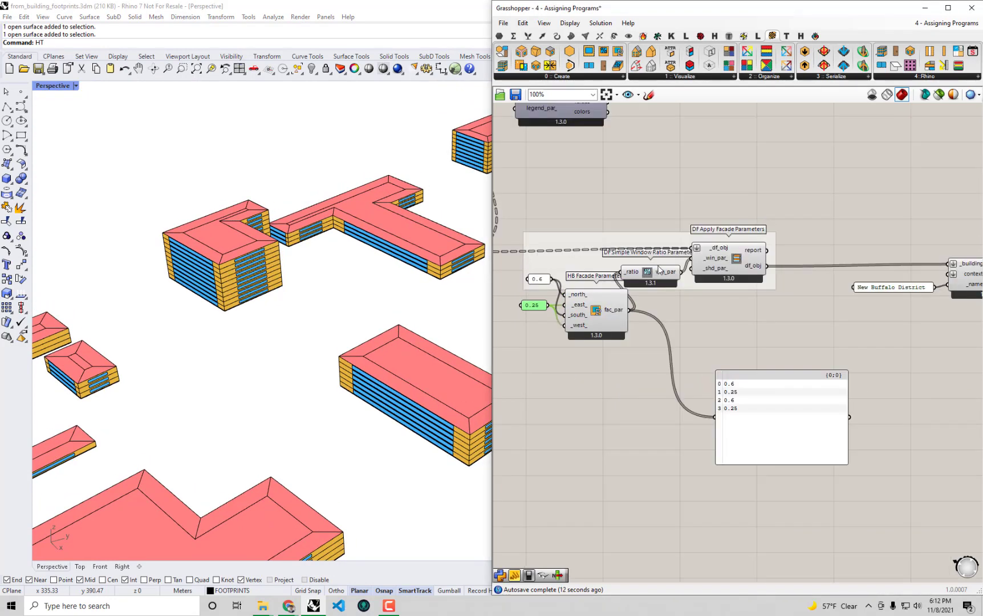
left_click(730, 259)
left_click(662, 276, "shift")
left_click_drag(661, 276, 691, 276)
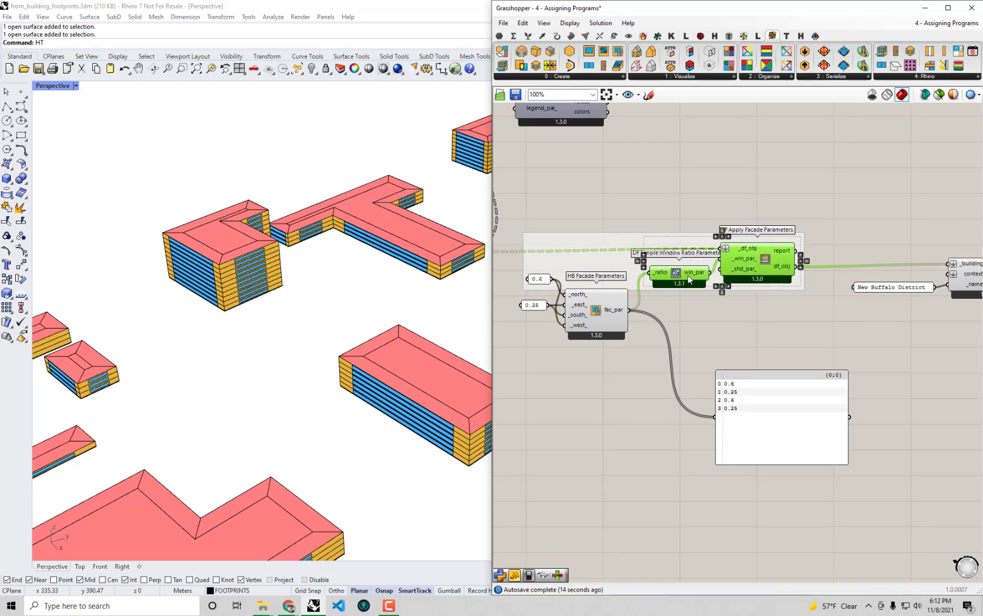
Step: Add HB Facade Parameters and both value panels to the group, then delete the output panel
left_click_drag(639, 342, 516, 265)
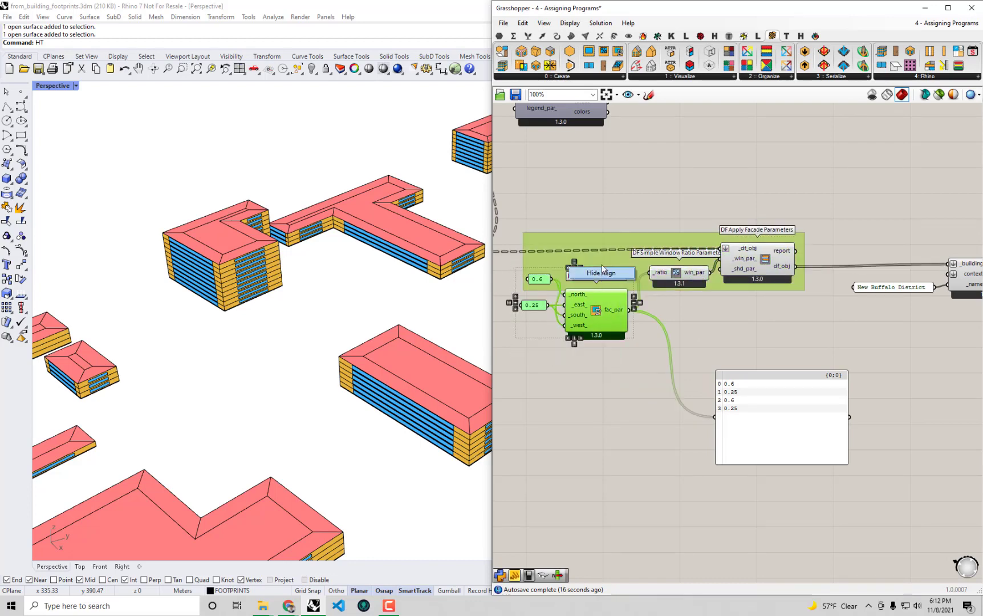
right_click(604, 264)
left_click(639, 327)
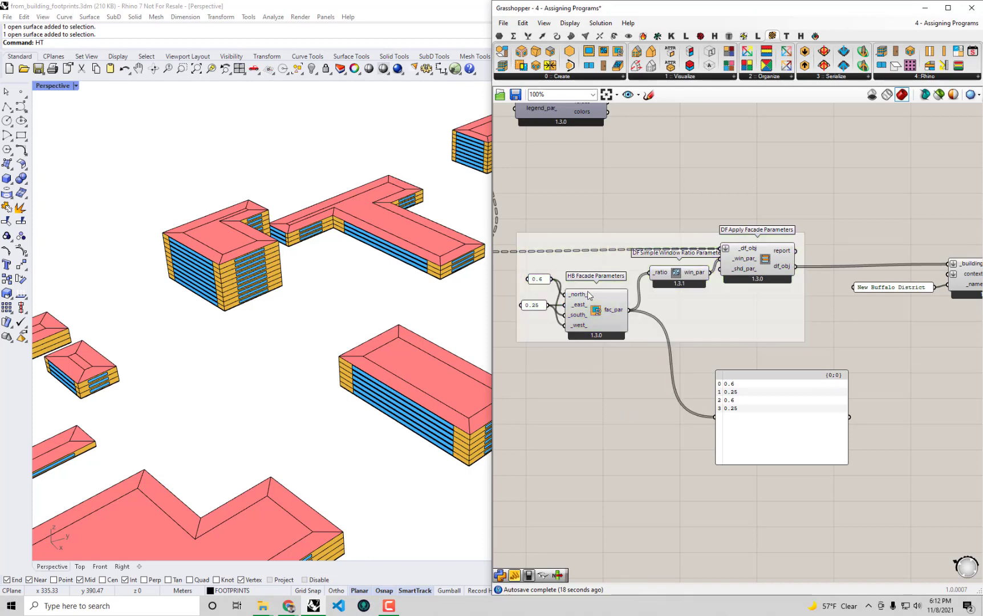
left_click_drag(587, 294, 587, 281)
left_click(762, 408)
key("Delete")
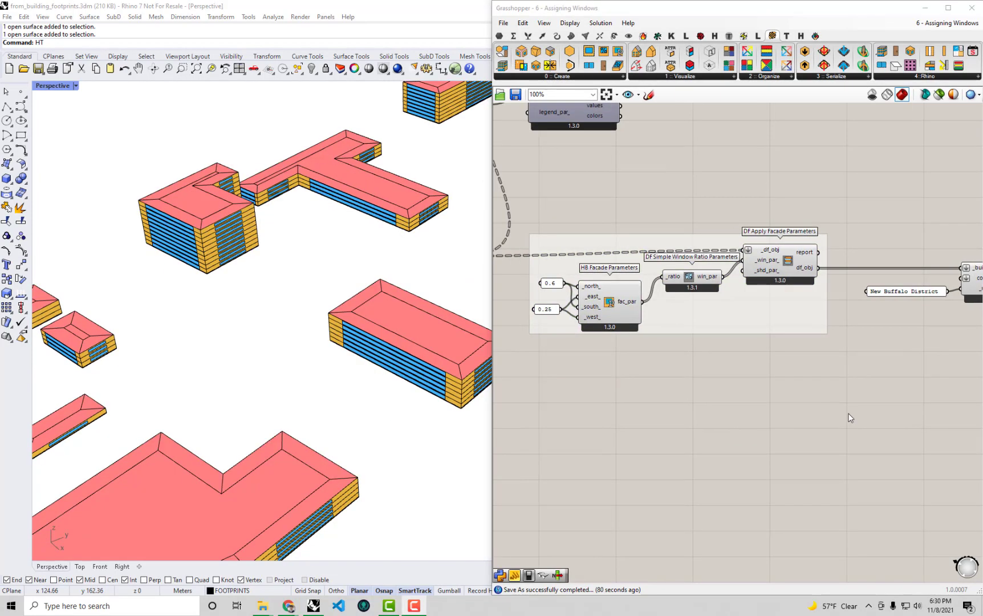